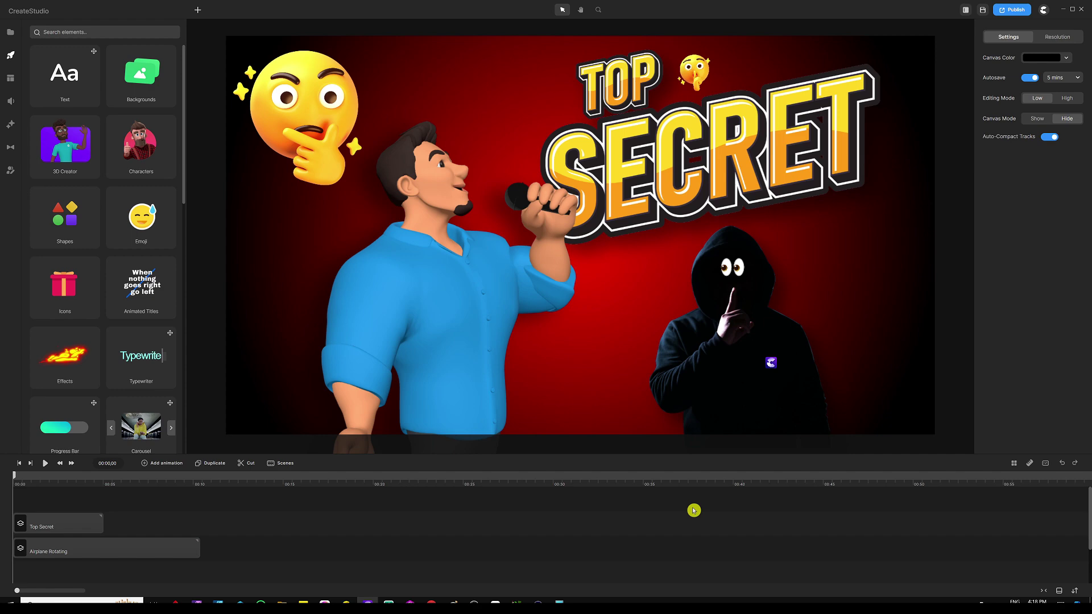
- Delete the Top Secret group from the canvas
{"action": "left_click", "coordinate": [627, 193]}
{"action": "key", "text": "Delete"}
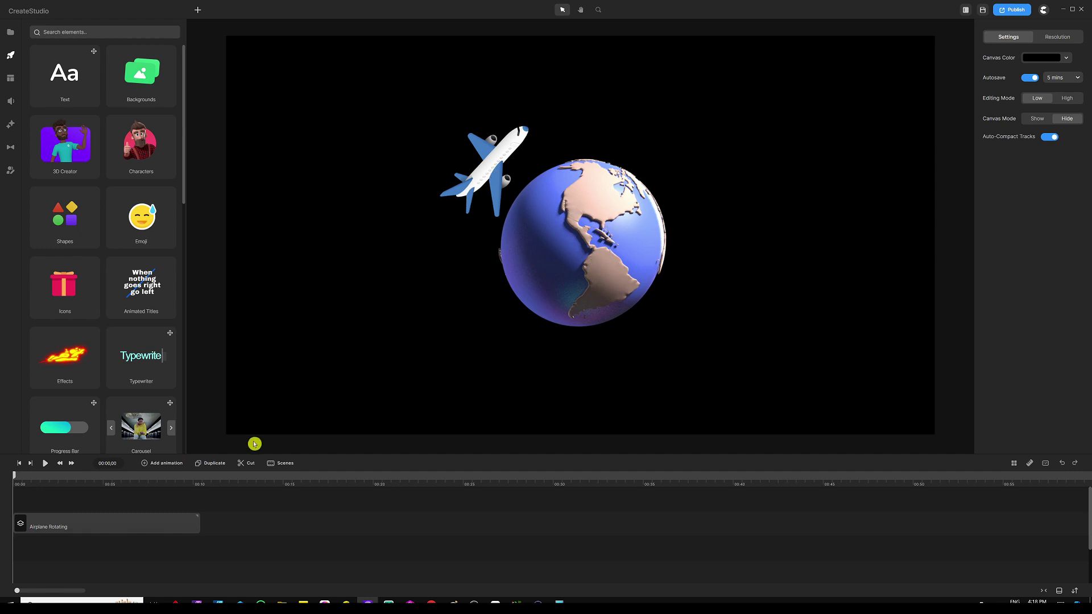
- Preview the Airplane Rotating animation by playing it and scrubbing through the airplane's path around the globe
{"action": "left_click", "coordinate": [44, 463]}
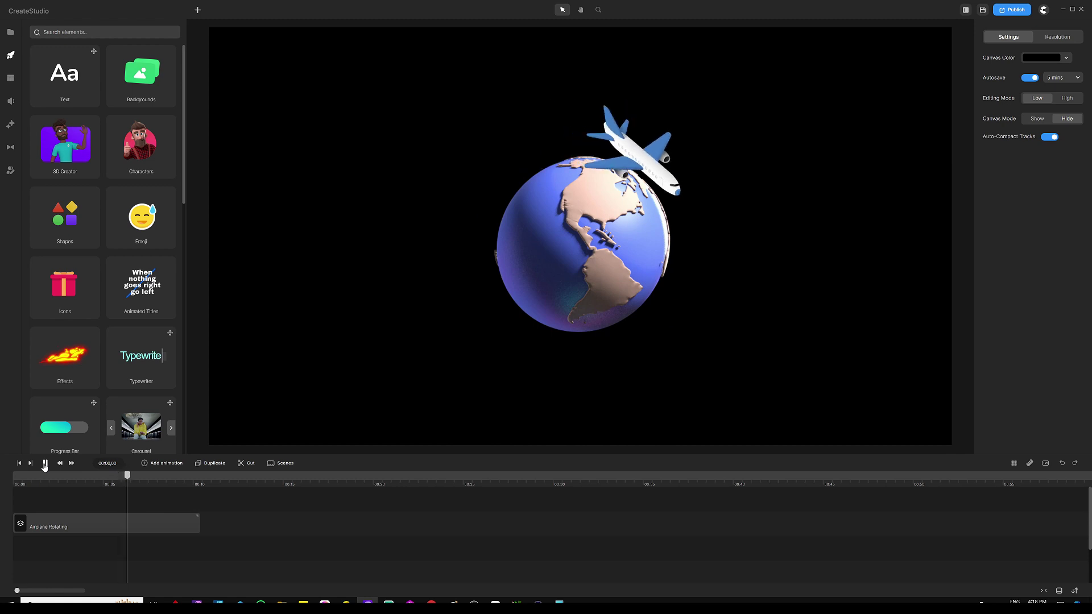
{"action": "left_click", "coordinate": [44, 463]}
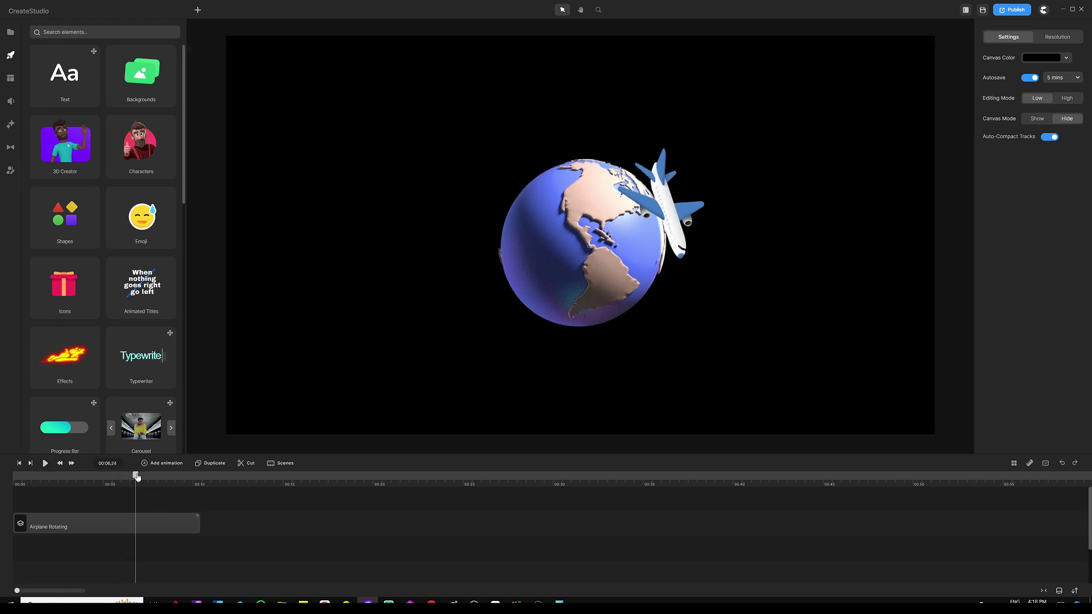
{"action": "left_click_drag", "start_coordinate": [136, 477], "coordinate": [50, 480]}
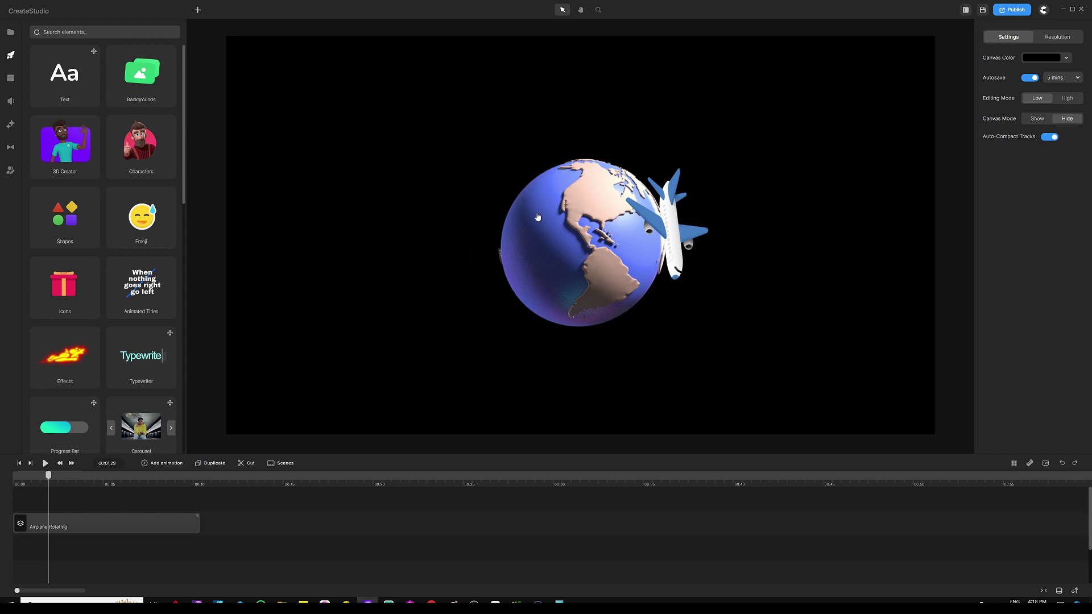
{"action": "mouse_move", "coordinate": [49, 477]}
{"action": "left_mouse_down"}
{"action": "mouse_move", "coordinate": [95, 480]}
{"action": "mouse_move", "coordinate": [57, 485]}
{"action": "left_mouse_up"}
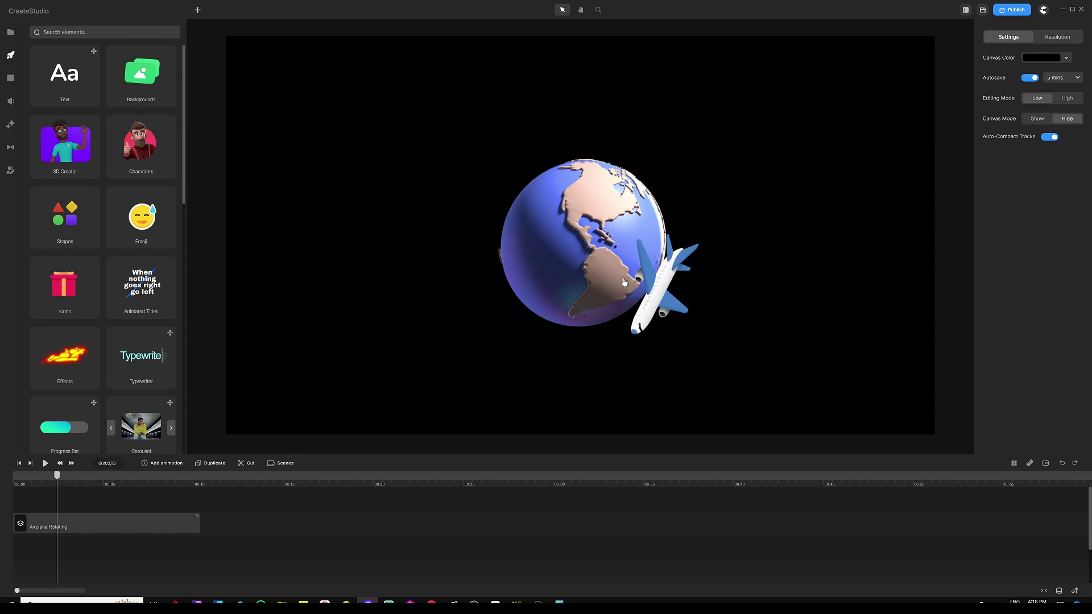
{"action": "left_click_drag", "start_coordinate": [57, 478], "coordinate": [108, 482]}
- Delete the Airplane Rotating group to leave an empty canvas
{"action": "left_click", "coordinate": [138, 520]}
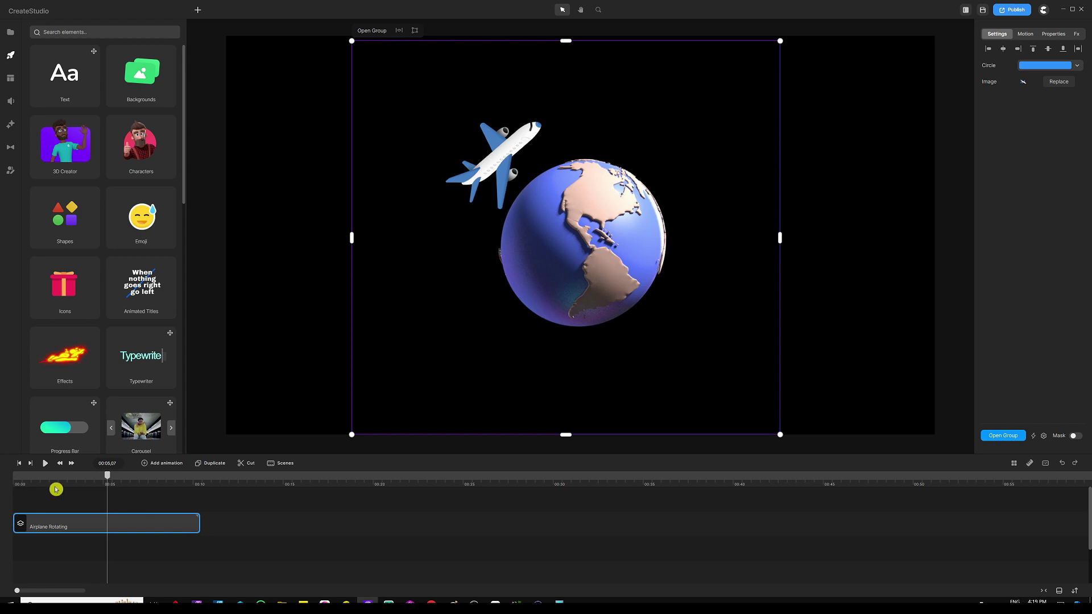
{"action": "left_click", "coordinate": [104, 480]}
{"action": "mouse_move", "coordinate": [105, 480]}
{"action": "left_mouse_down"}
{"action": "mouse_move", "coordinate": [49, 477]}
{"action": "mouse_move", "coordinate": [129, 477]}
{"action": "mouse_move", "coordinate": [93, 481]}
{"action": "left_mouse_up"}
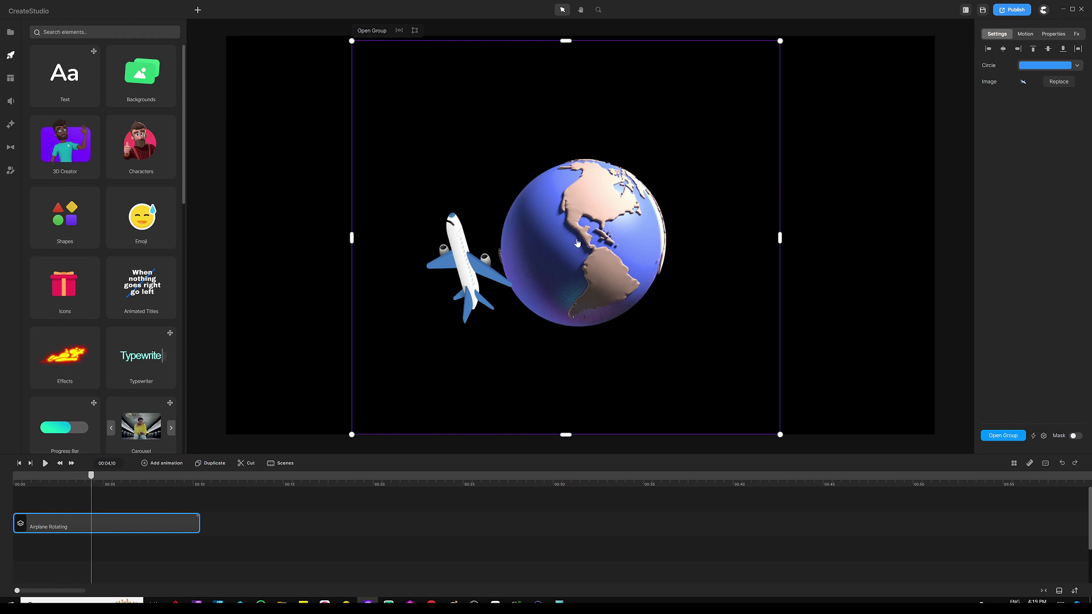
{"action": "key", "text": "Delete"}
{"action": "left_click_drag", "start_coordinate": [578, 243], "coordinate": [475, 285]}
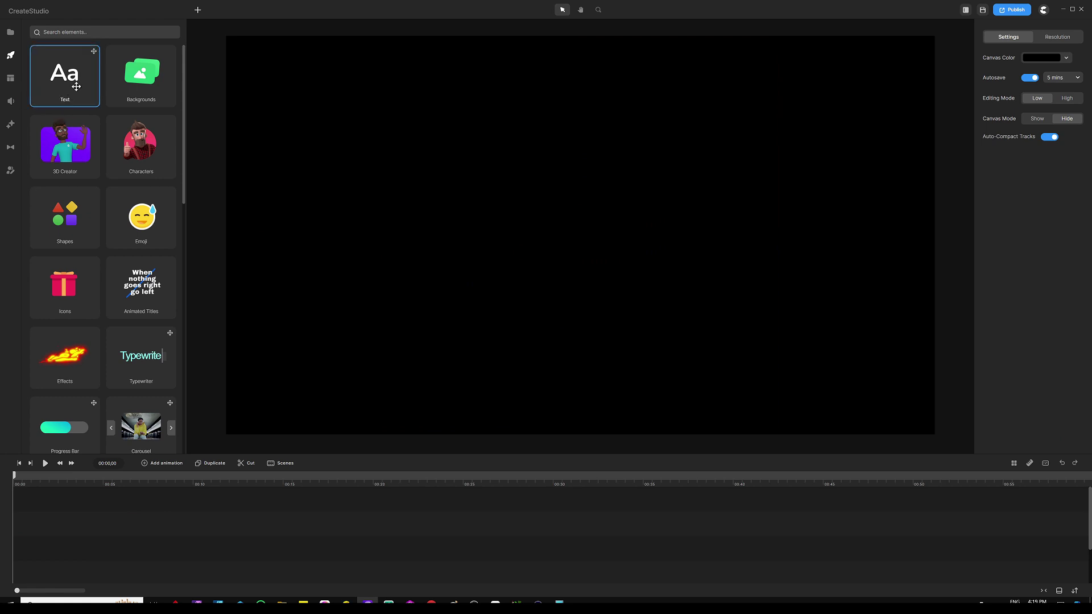
- Add a rectangle shape and fit it to fill the whole canvas as a background
{"action": "left_click", "coordinate": [11, 34]}
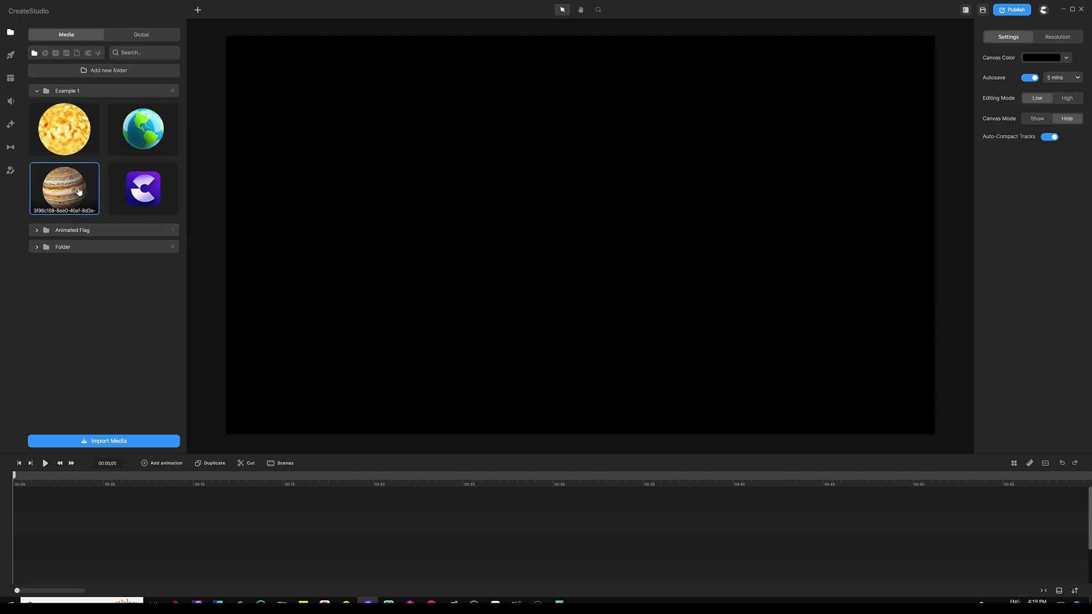
{"action": "left_click_drag", "start_coordinate": [85, 155], "coordinate": [361, 189]}
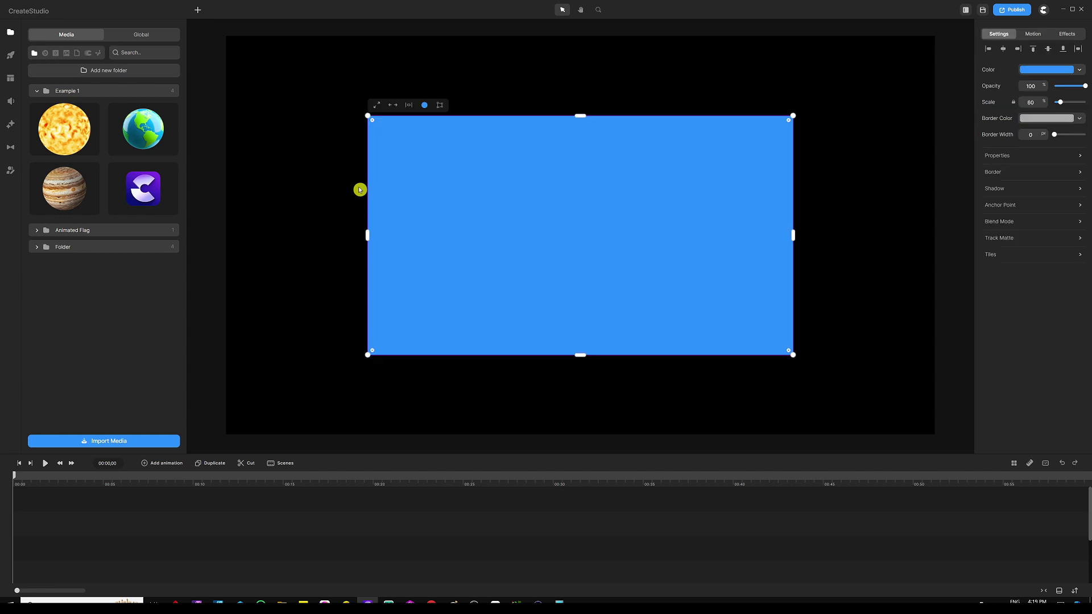
{"action": "left_click", "coordinate": [379, 105]}
- Fill the rectangle with a radial gradient from orange e55f00 at the centre to black 000000, and extend its clip to about 30 seconds
{"action": "left_click", "coordinate": [1033, 69]}
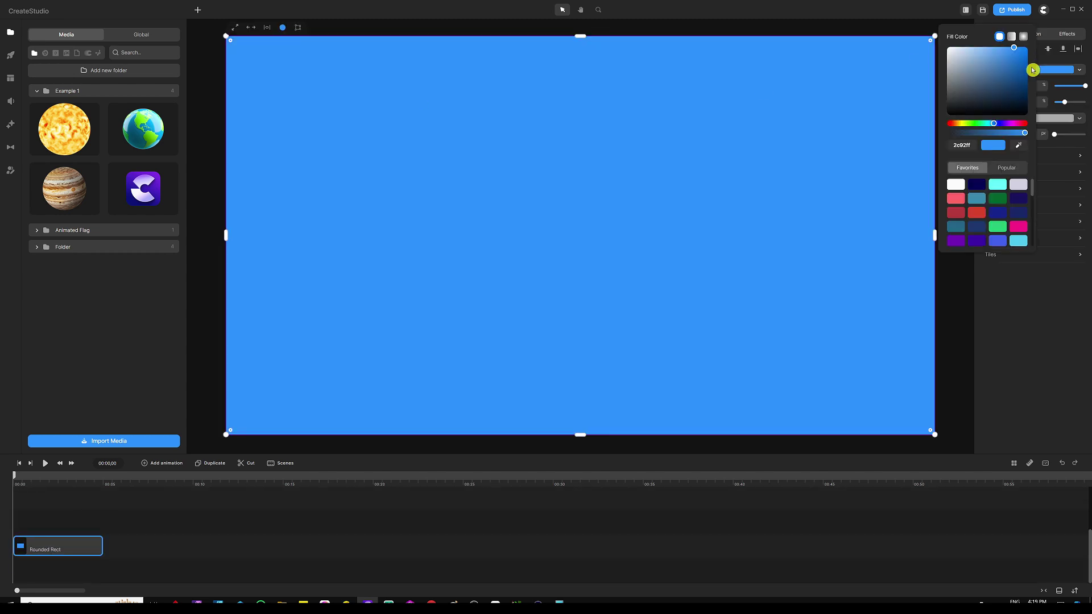
{"action": "left_click", "coordinate": [1024, 37]}
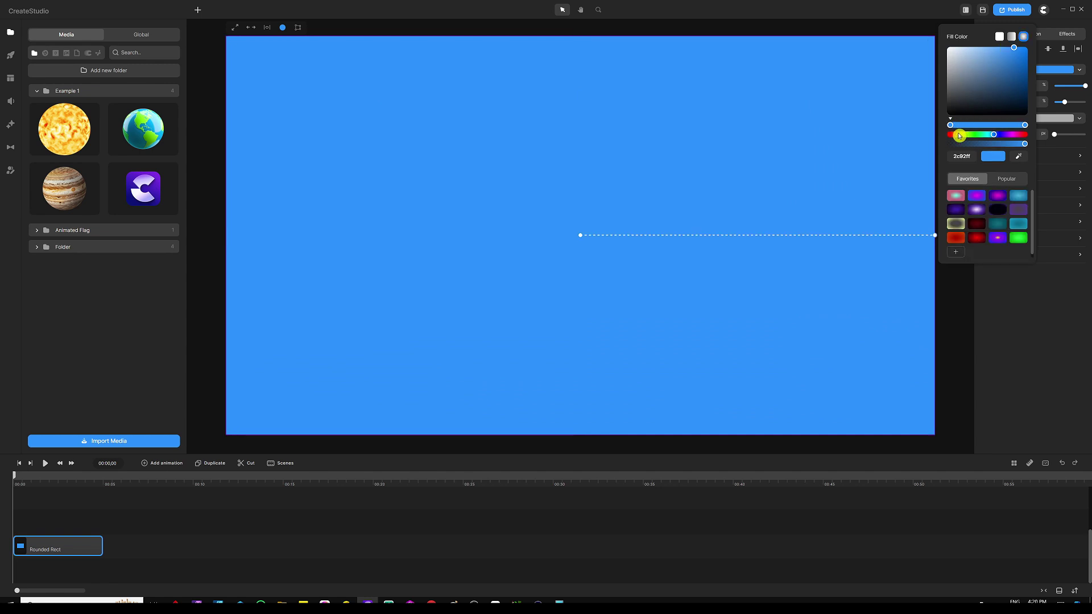
{"action": "left_click_drag", "start_coordinate": [951, 135], "coordinate": [956, 137]}
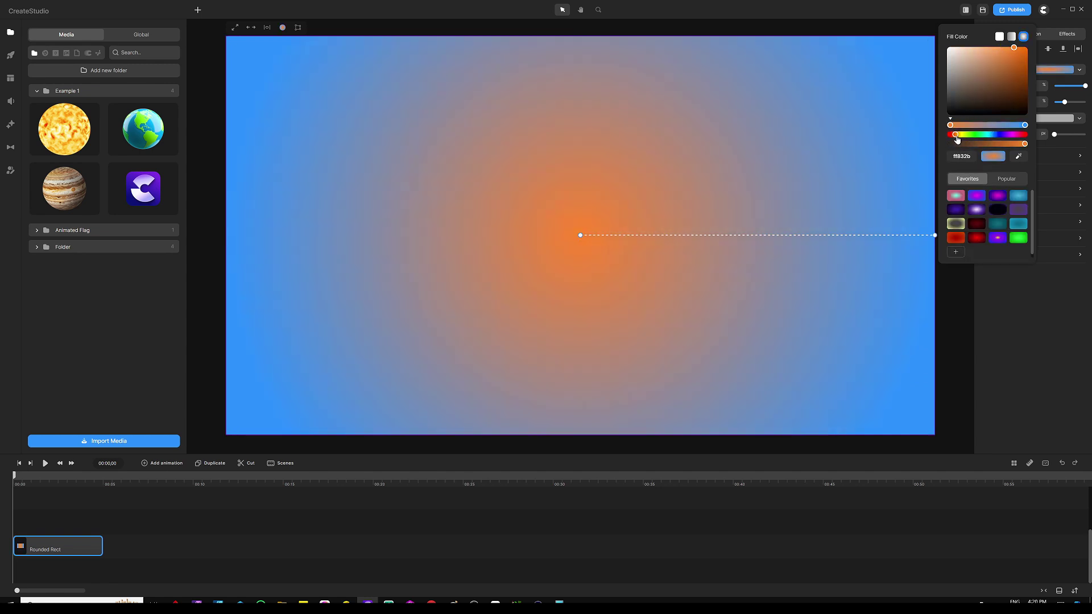
{"action": "left_click_drag", "start_coordinate": [1031, 63], "coordinate": [1032, 56]}
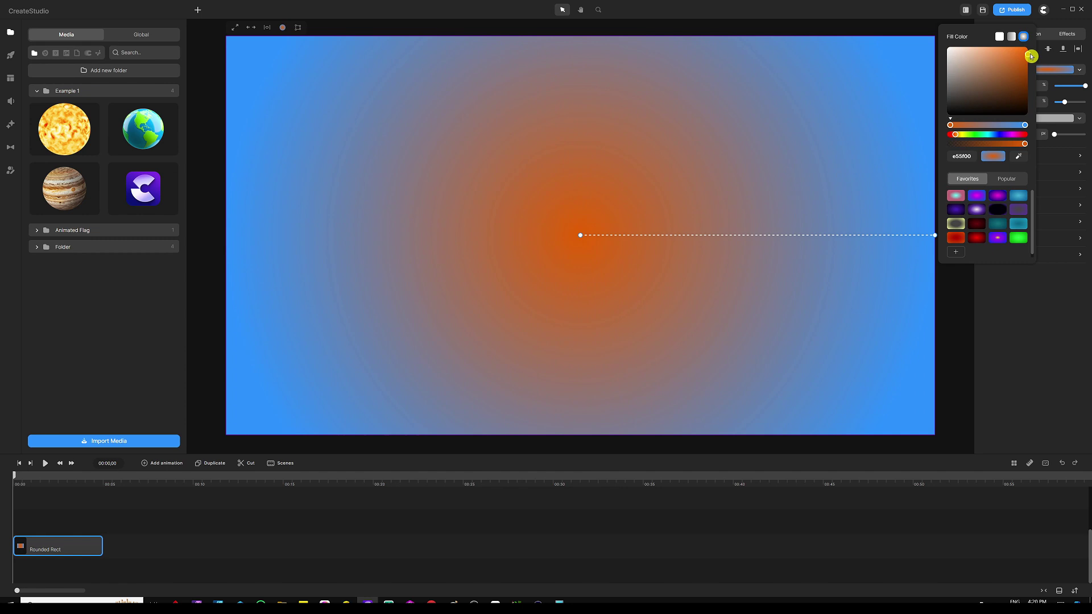
{"action": "left_click", "coordinate": [1025, 126]}
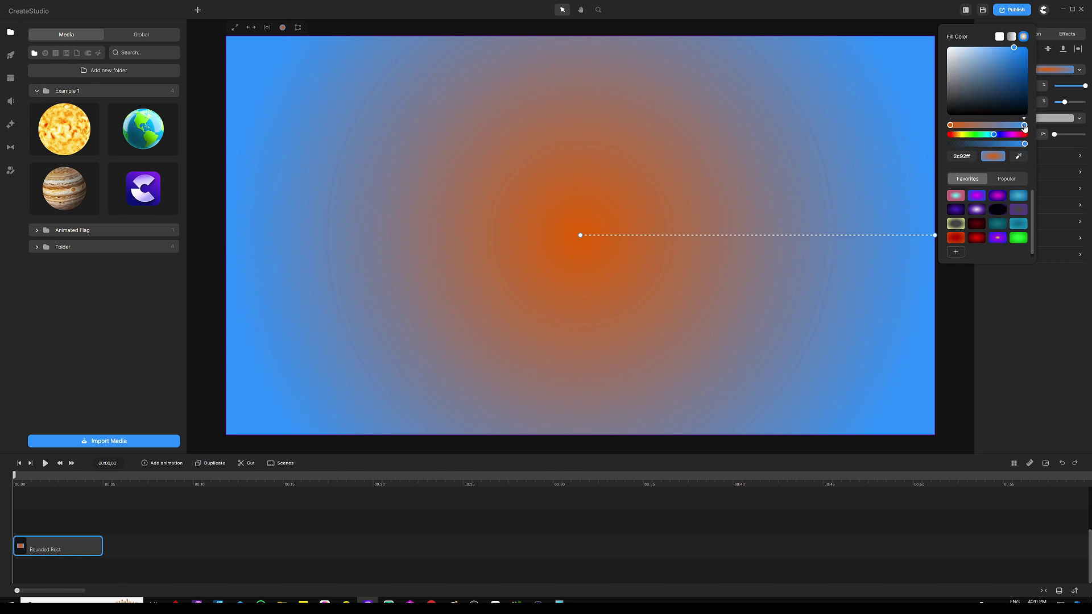
{"action": "left_click_drag", "start_coordinate": [1018, 85], "coordinate": [1042, 122]}
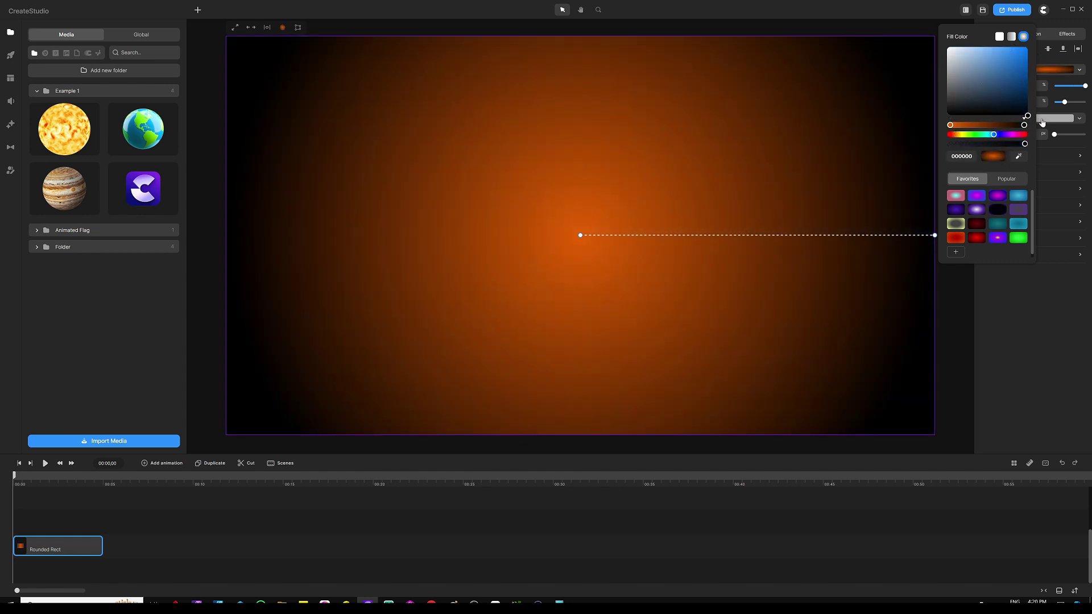
{"action": "left_click", "coordinate": [203, 529]}
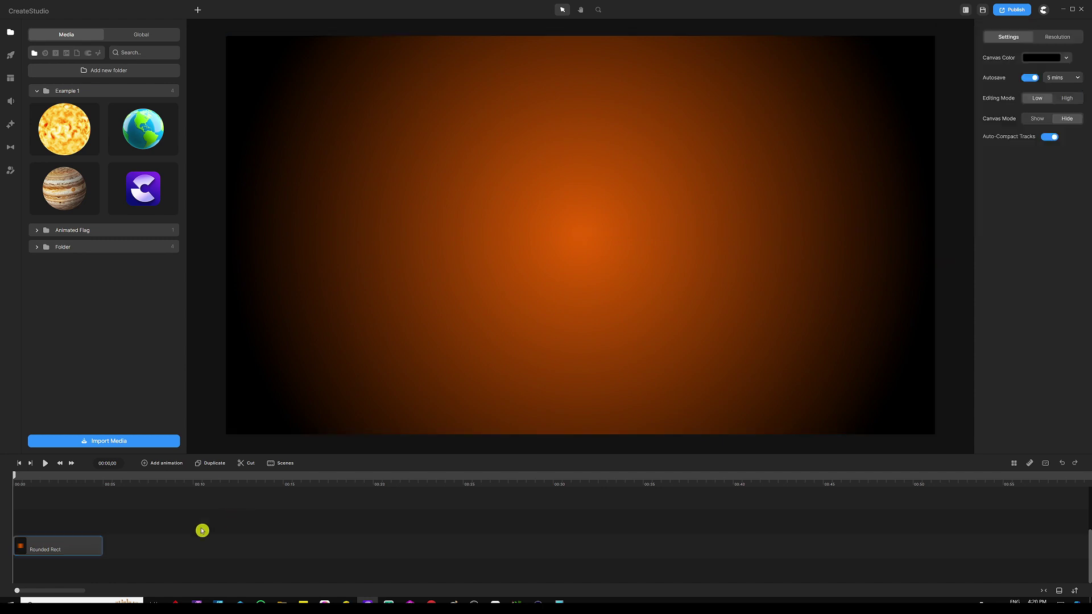
{"action": "left_click_drag", "start_coordinate": [102, 549], "coordinate": [566, 521]}
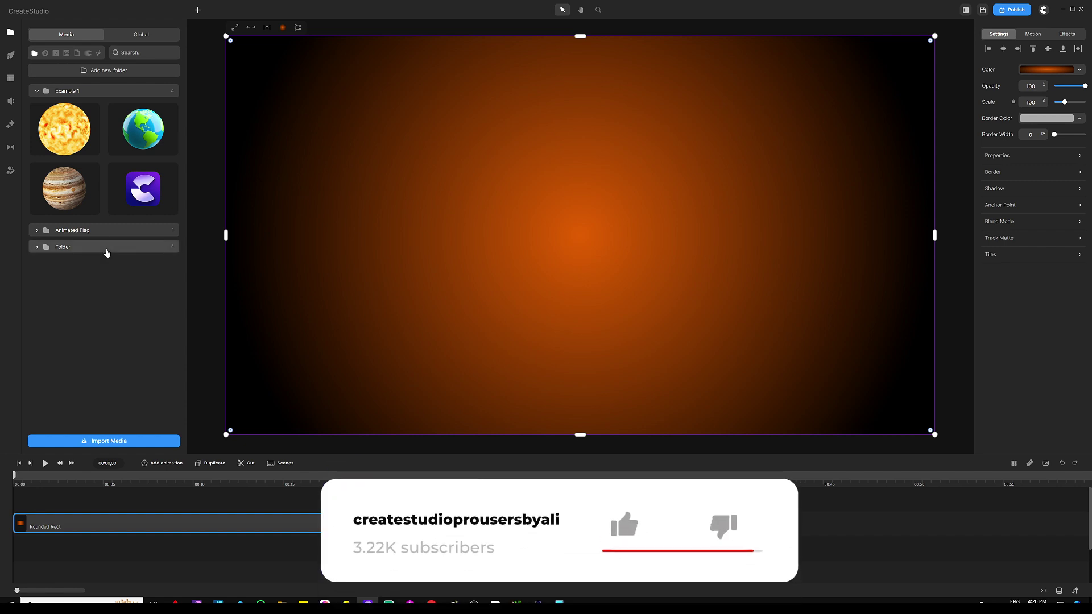
- Add the sun image at the canvas centre, reduced to 19% scale, and extend its clip to match the background rectangle's duration
{"action": "left_click_drag", "start_coordinate": [62, 135], "coordinate": [617, 139]}
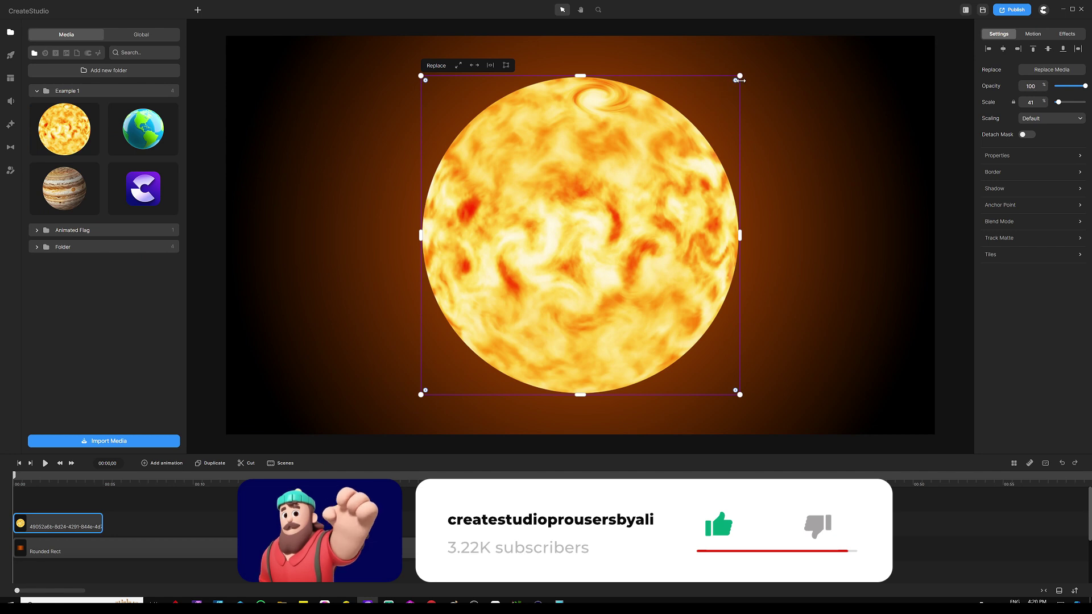
{"action": "left_click_drag", "start_coordinate": [739, 75], "coordinate": [652, 164]}
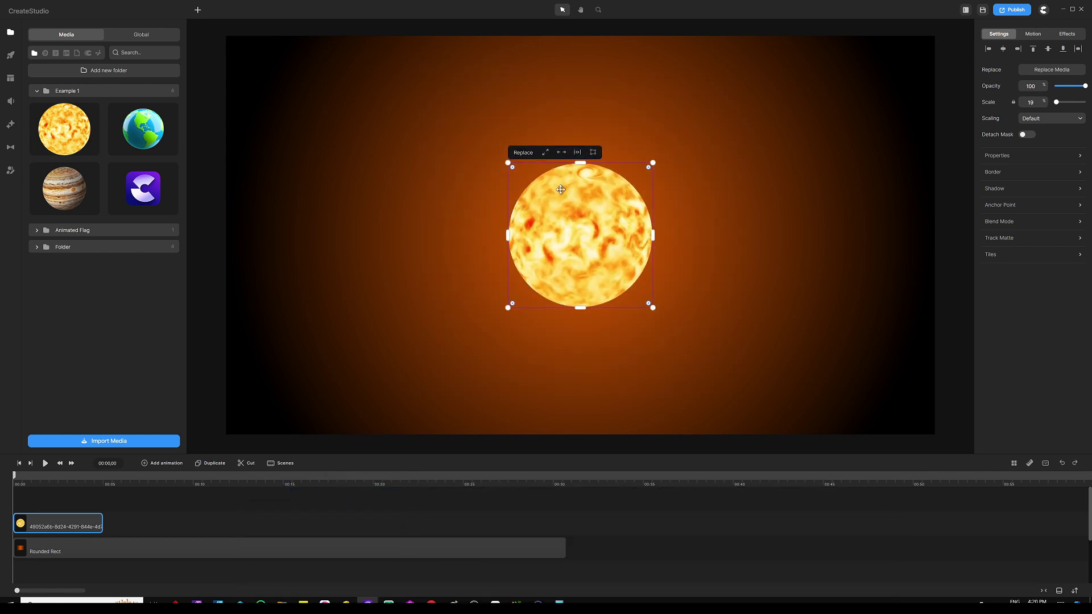
{"action": "left_click_drag", "start_coordinate": [106, 530], "coordinate": [561, 514]}
{"action": "left_click", "coordinate": [472, 509]}
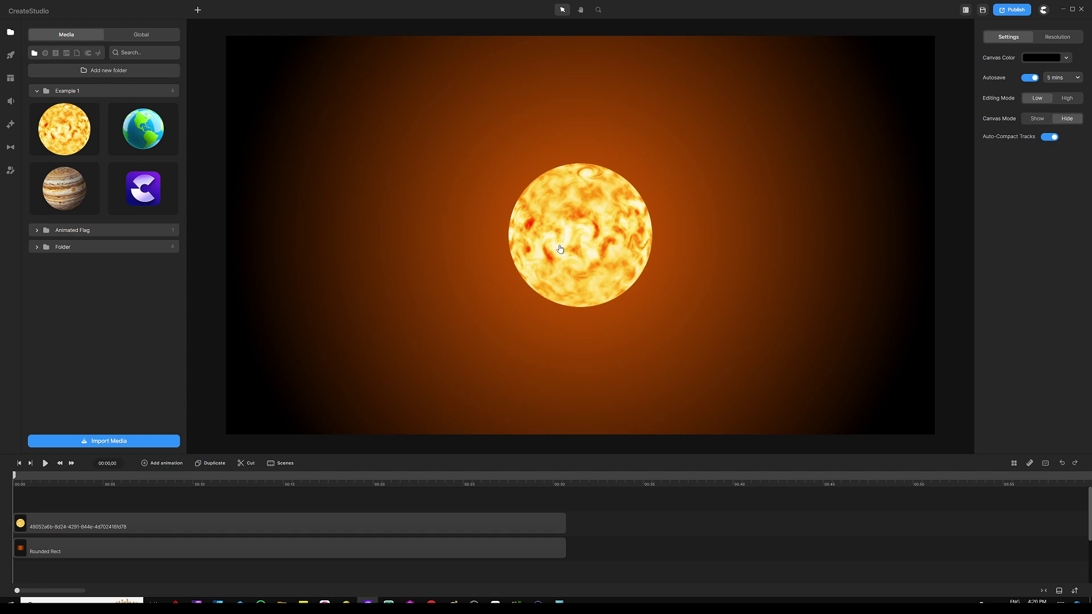
- Add the Earth image, reduced to 7% scale, on the left side of the sun and rotate it slightly
{"action": "left_click_drag", "start_coordinate": [145, 137], "coordinate": [428, 165]}
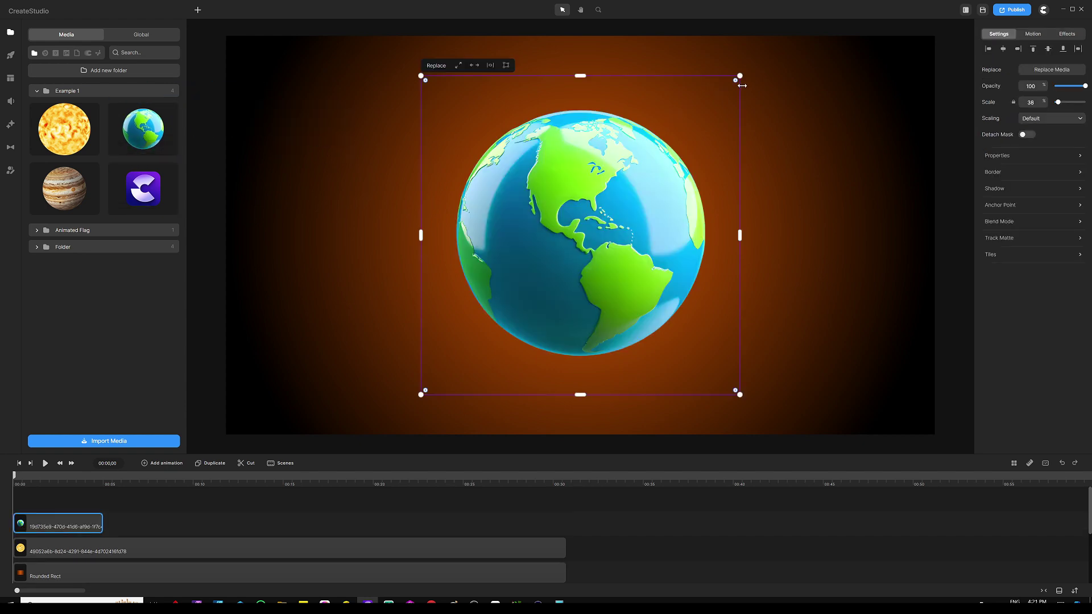
{"action": "left_click_drag", "start_coordinate": [740, 74], "coordinate": [407, 245]}
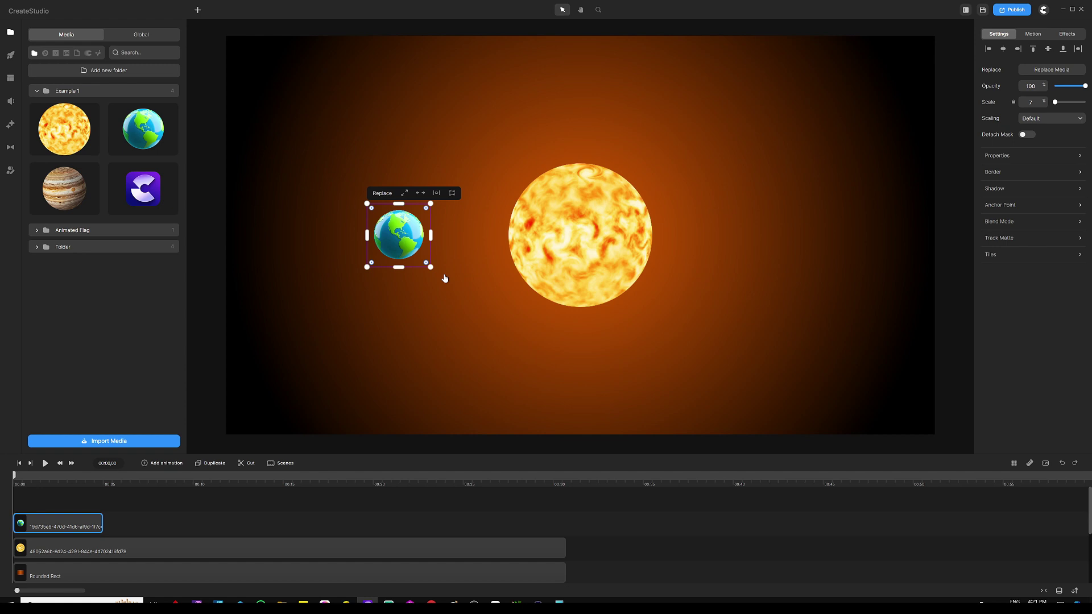
{"action": "mouse_move", "coordinate": [436, 270]}
{"action": "left_mouse_down"}
{"action": "mouse_move", "coordinate": [361, 273]}
{"action": "mouse_move", "coordinate": [357, 238]}
{"action": "mouse_move", "coordinate": [394, 188]}
{"action": "mouse_move", "coordinate": [440, 230]}
{"action": "mouse_move", "coordinate": [422, 272]}
{"action": "mouse_move", "coordinate": [433, 265]}
{"action": "left_mouse_up"}
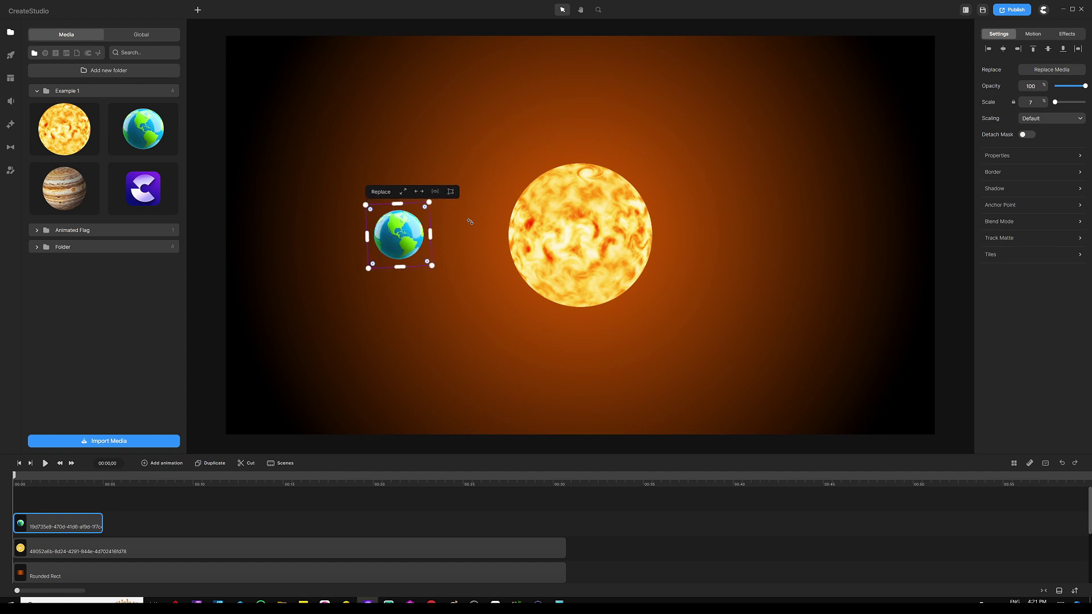
- Add a horizontal and a vertical guideline crossing at the canvas centre
{"action": "left_click", "coordinate": [1000, 207]}
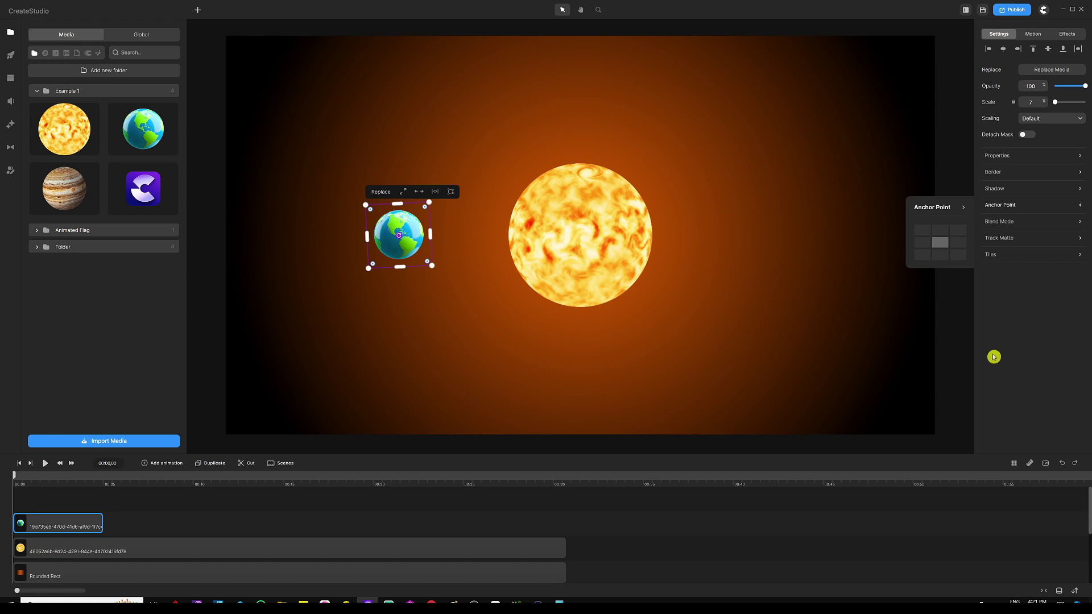
{"action": "left_click", "coordinate": [1030, 464]}
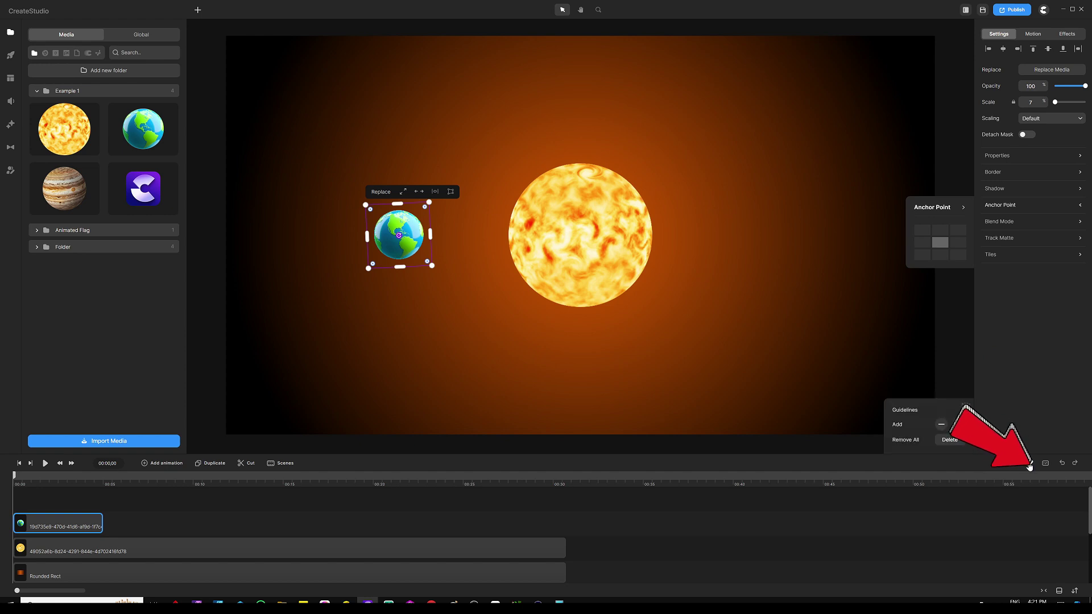
{"action": "left_click", "coordinate": [941, 425]}
{"action": "left_click", "coordinate": [958, 425]}
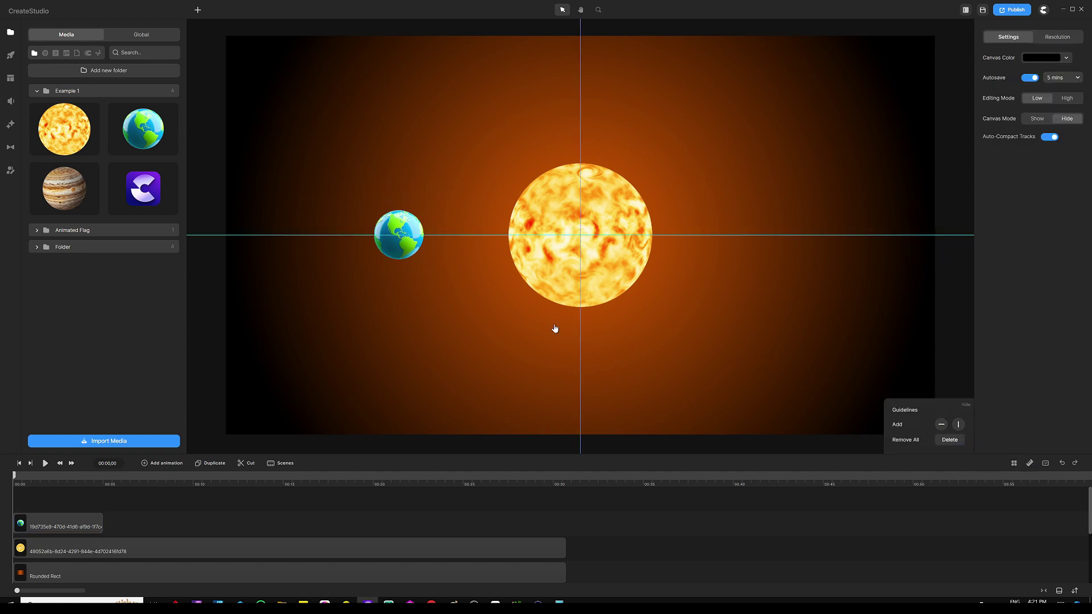
- Move the Earth's anchor point to the sun's centre, where the two guidelines cross
{"action": "left_click", "coordinate": [403, 231]}
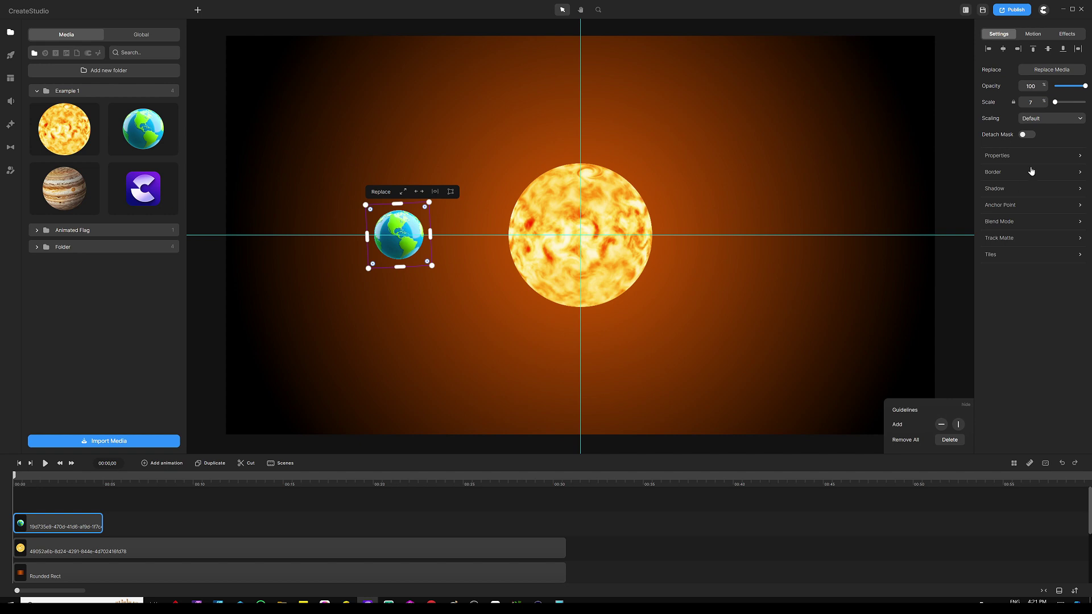
{"action": "left_click", "coordinate": [999, 206]}
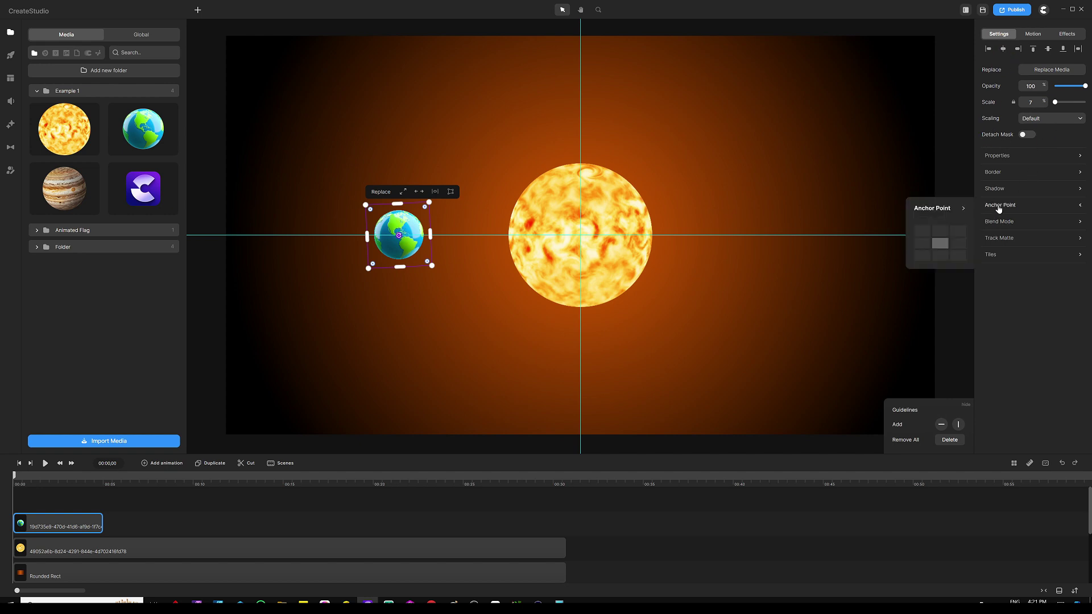
{"action": "scroll", "coordinate": [378, 249], "scroll_direction": "up", "scroll_amount": 3}
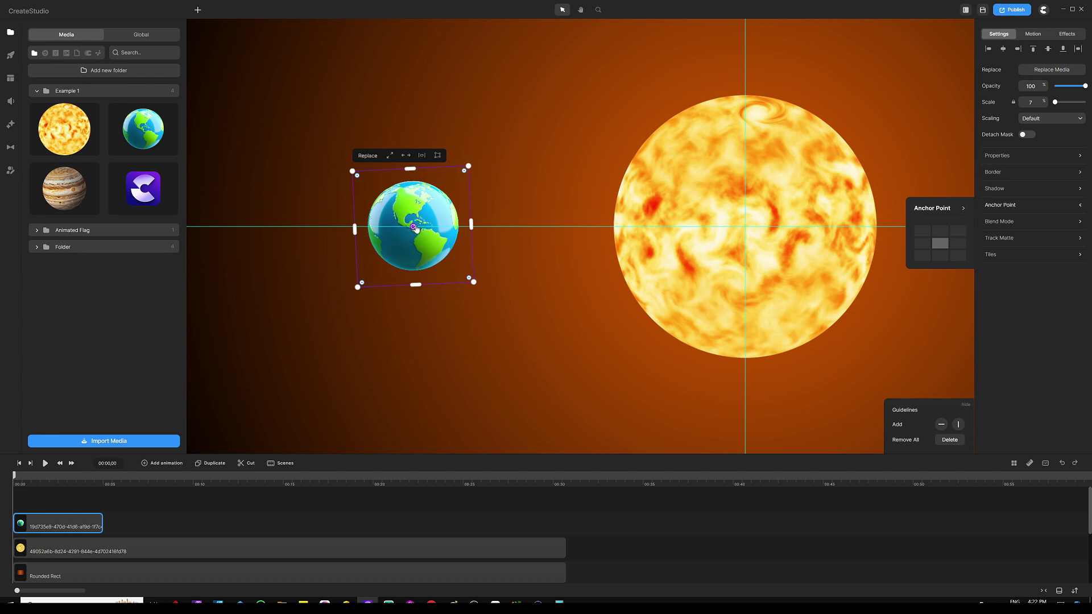
{"action": "scroll", "coordinate": [414, 228], "scroll_direction": "down", "scroll_amount": 3}
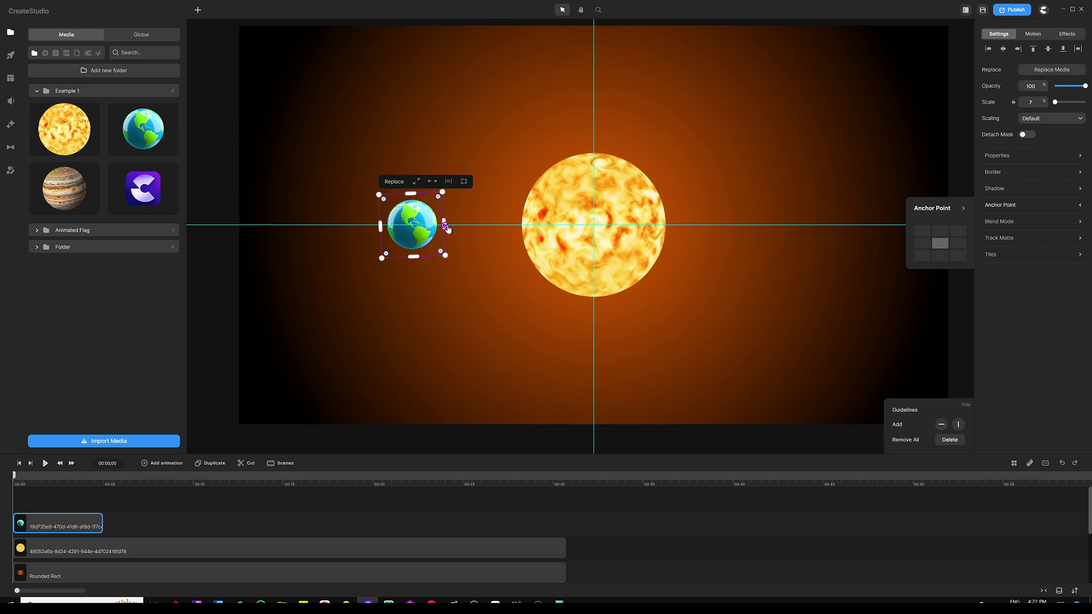
{"action": "left_click_drag", "start_coordinate": [551, 225], "coordinate": [598, 225]}
- Extend the Earth's clip to match the sun clip's duration of about 30 seconds
{"action": "left_click_drag", "start_coordinate": [103, 522], "coordinate": [560, 522]}
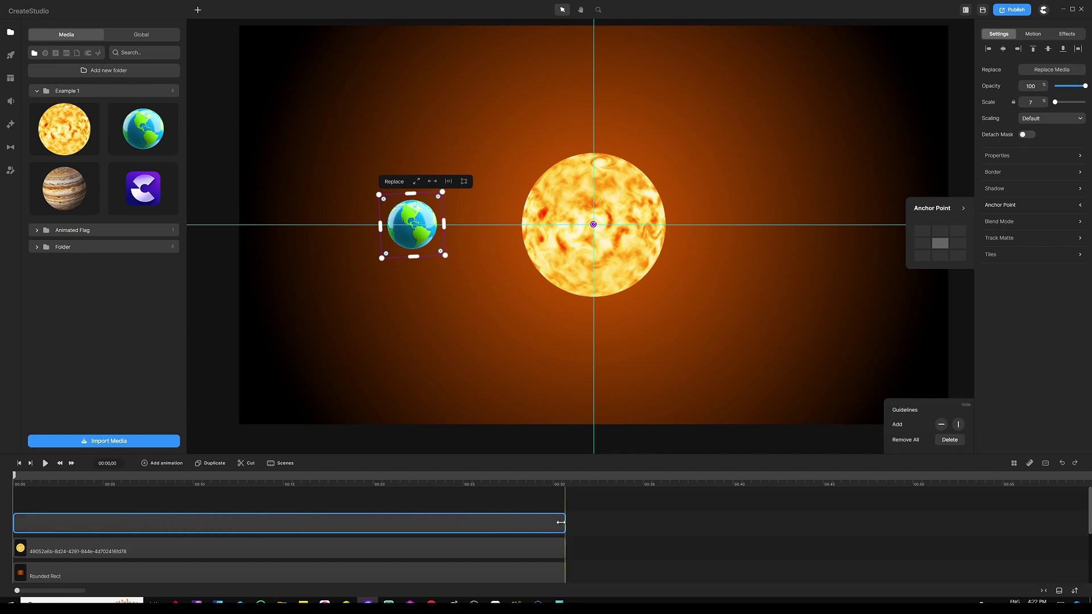
{"action": "left_click", "coordinate": [529, 504]}
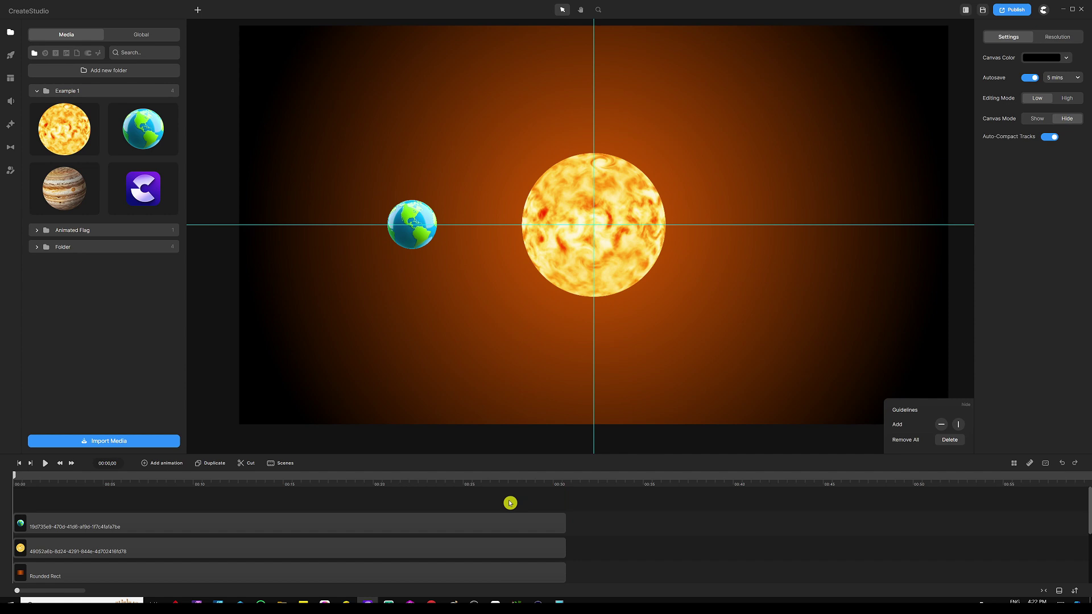
- Add an animation with Linear easing to the Earth's clip at the start of the timeline
{"action": "left_click", "coordinate": [162, 463]}
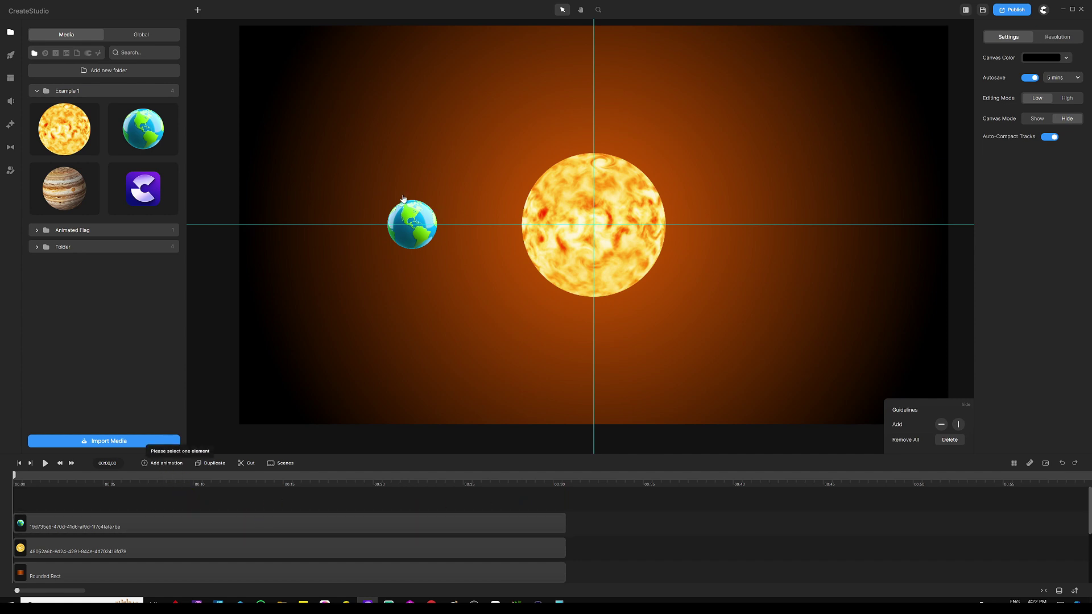
{"action": "left_click", "coordinate": [166, 514]}
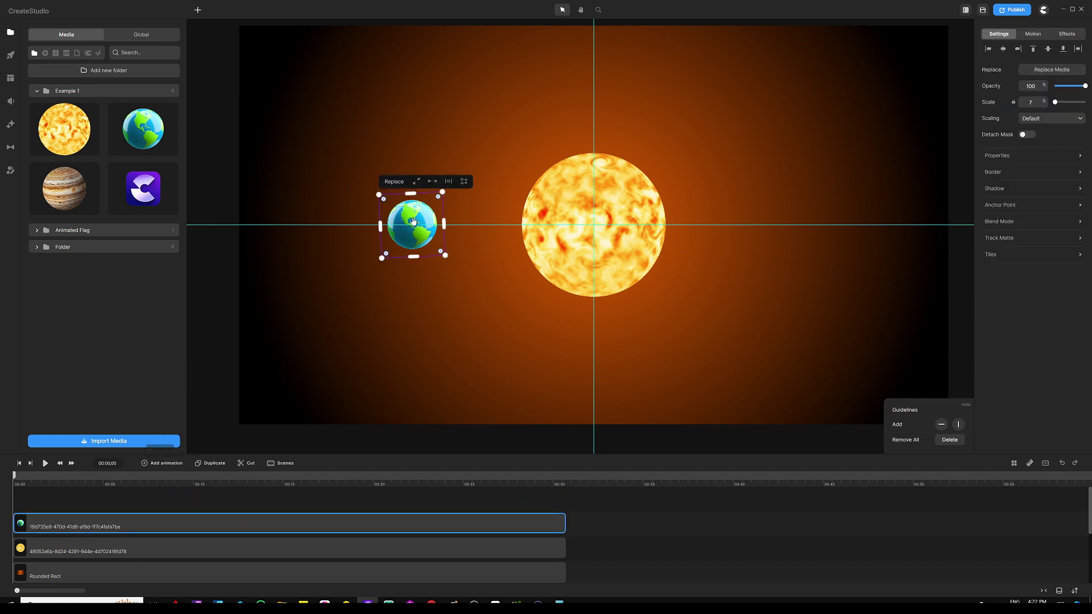
{"action": "left_click", "coordinate": [165, 465]}
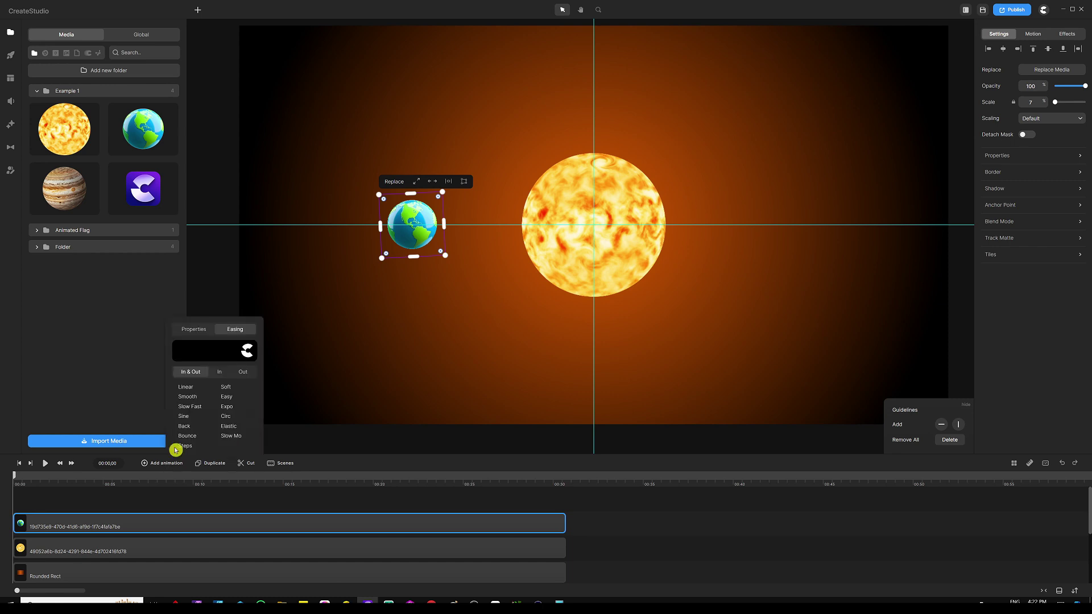
{"action": "left_click", "coordinate": [189, 389]}
{"action": "left_click", "coordinate": [201, 333]}
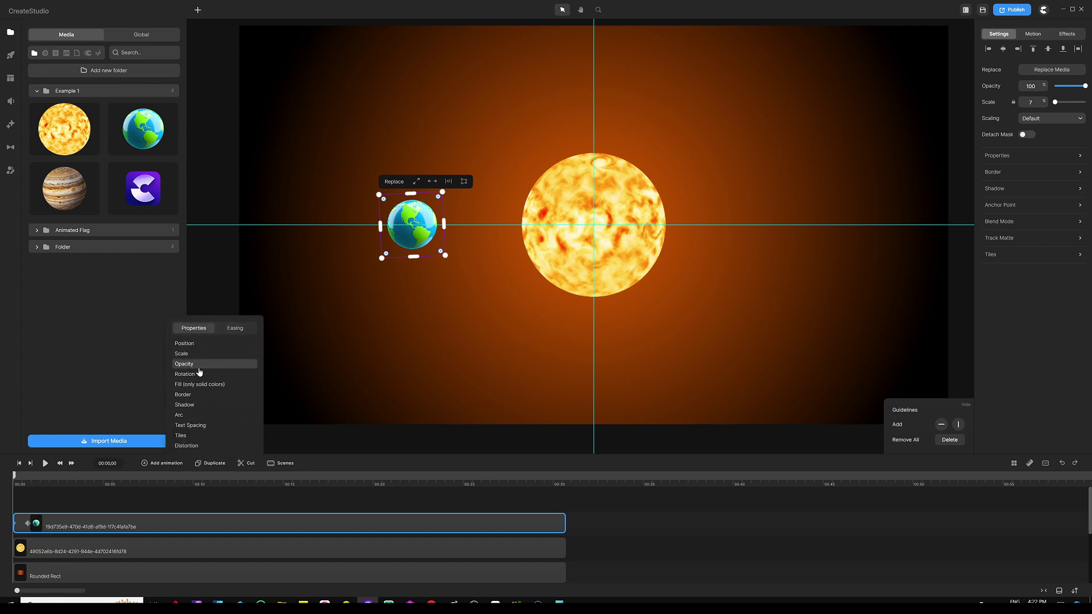
{"action": "left_click", "coordinate": [119, 496]}
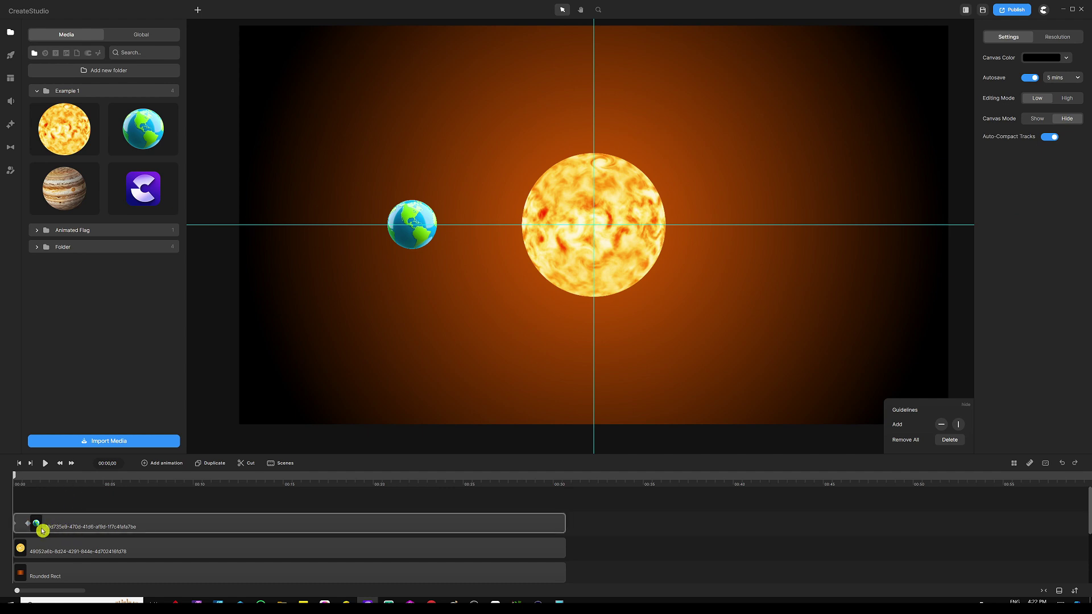
- Stretch the Earth's animation to about 27 seconds and rotate the Earth one full turn clockwise around the sun at its end keyframe
{"action": "left_click_drag", "start_coordinate": [29, 524], "coordinate": [117, 523]}
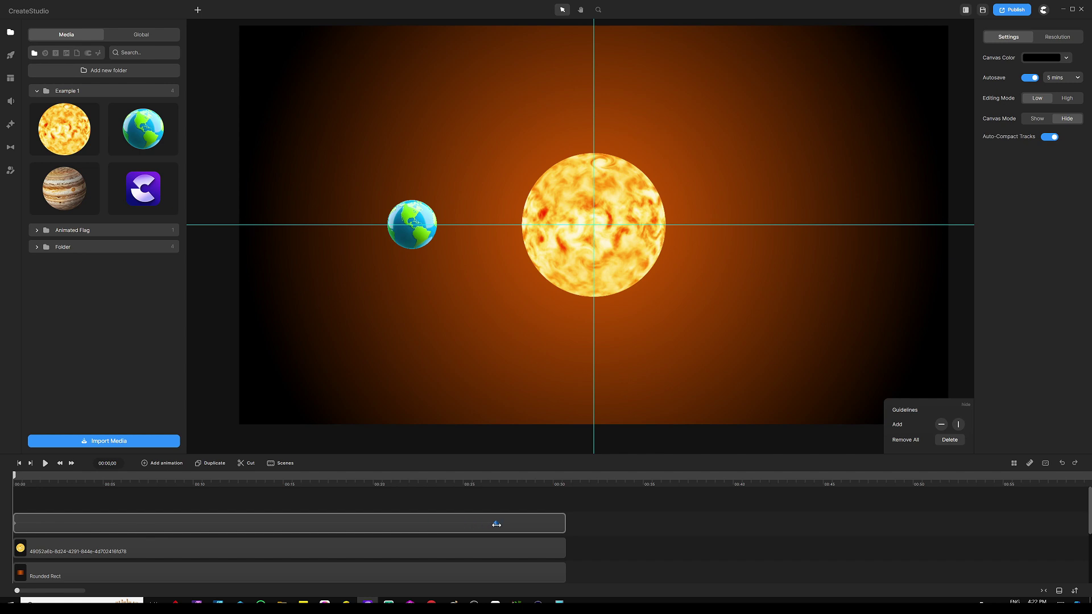
{"action": "left_click_drag", "start_coordinate": [509, 524], "coordinate": [509, 524]}
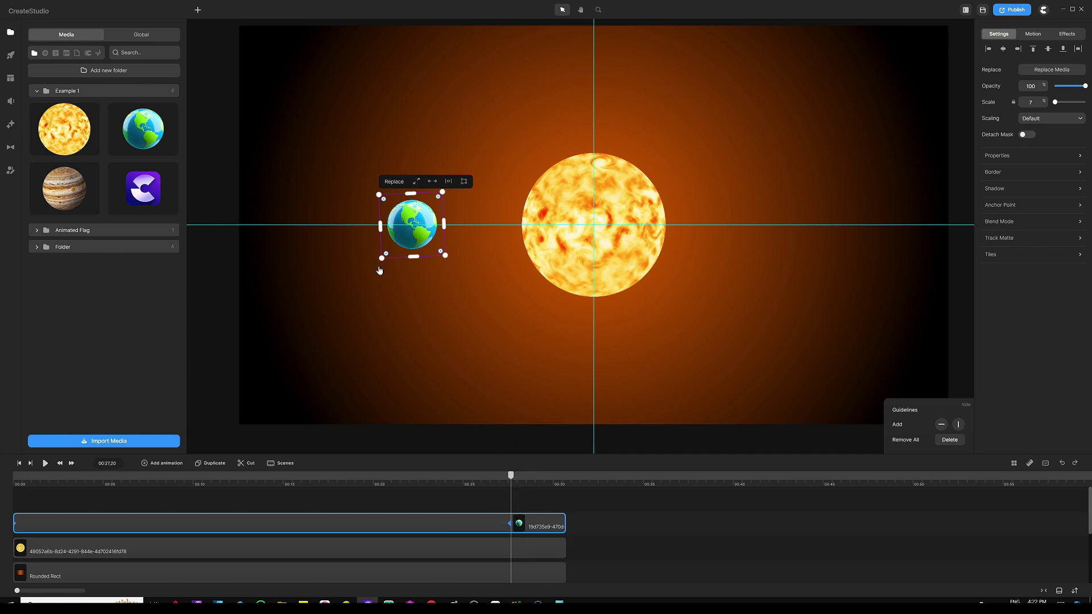
{"action": "mouse_move", "coordinate": [380, 262]}
{"action": "left_mouse_down"}
{"action": "mouse_move", "coordinate": [400, 129]}
{"action": "mouse_move", "coordinate": [440, 97]}
{"action": "mouse_move", "coordinate": [522, 74]}
{"action": "mouse_move", "coordinate": [599, 74]}
{"action": "mouse_move", "coordinate": [667, 91]}
{"action": "mouse_move", "coordinate": [714, 130]}
{"action": "mouse_move", "coordinate": [724, 170]}
{"action": "mouse_move", "coordinate": [716, 260]}
{"action": "mouse_move", "coordinate": [689, 324]}
{"action": "mouse_move", "coordinate": [655, 355]}
{"action": "mouse_move", "coordinate": [581, 365]}
{"action": "mouse_move", "coordinate": [447, 239]}
{"action": "left_mouse_up"}
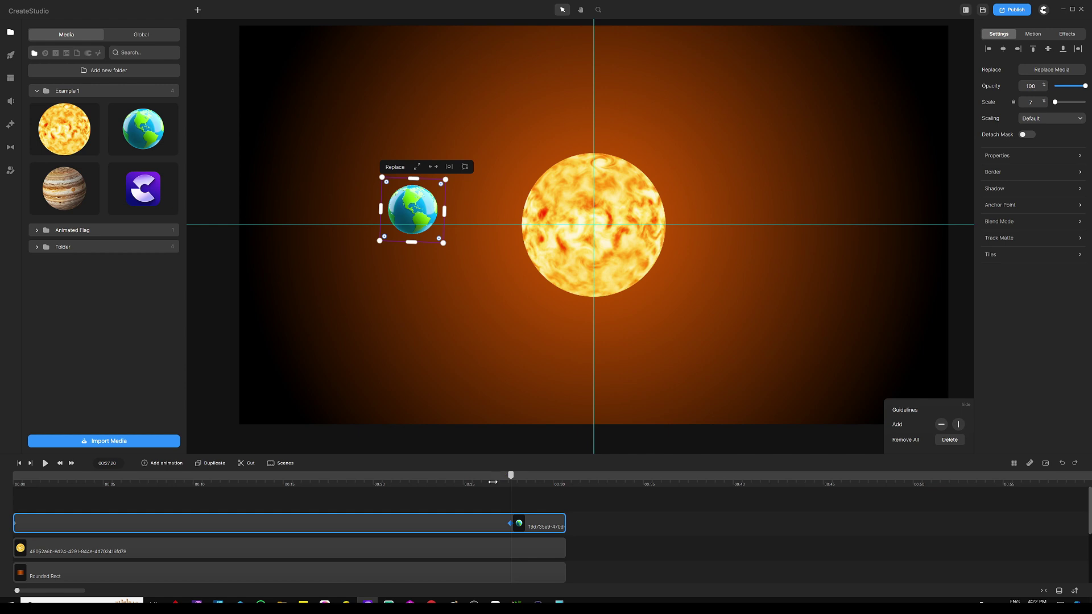
- Preview the Earth's orbit around the sun from the start of the timeline
{"action": "left_click", "coordinate": [20, 483]}
{"action": "key", "text": "space"}
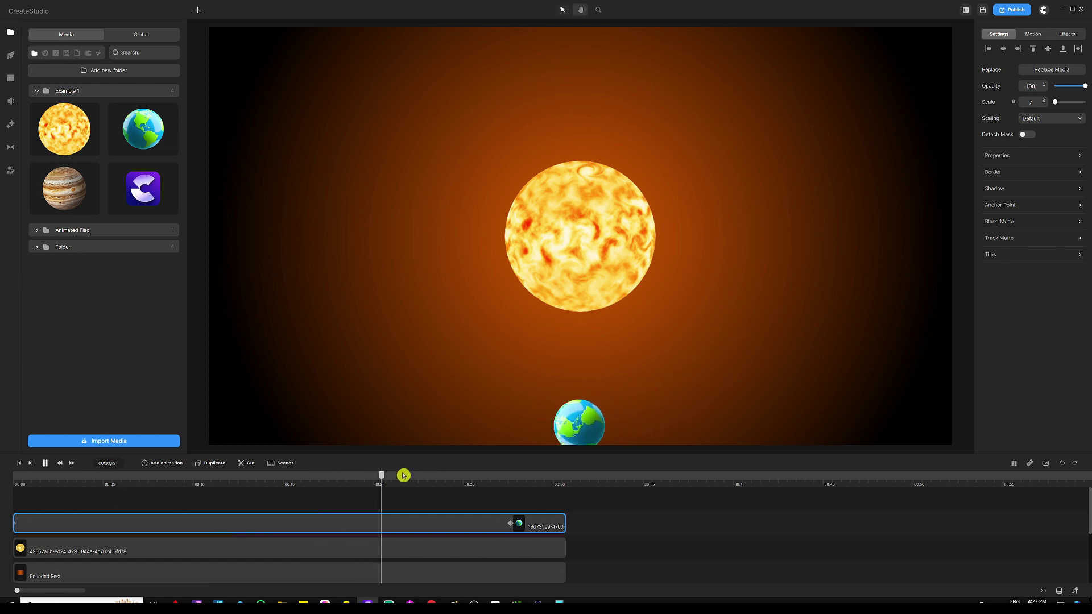
{"action": "key", "text": "space"}
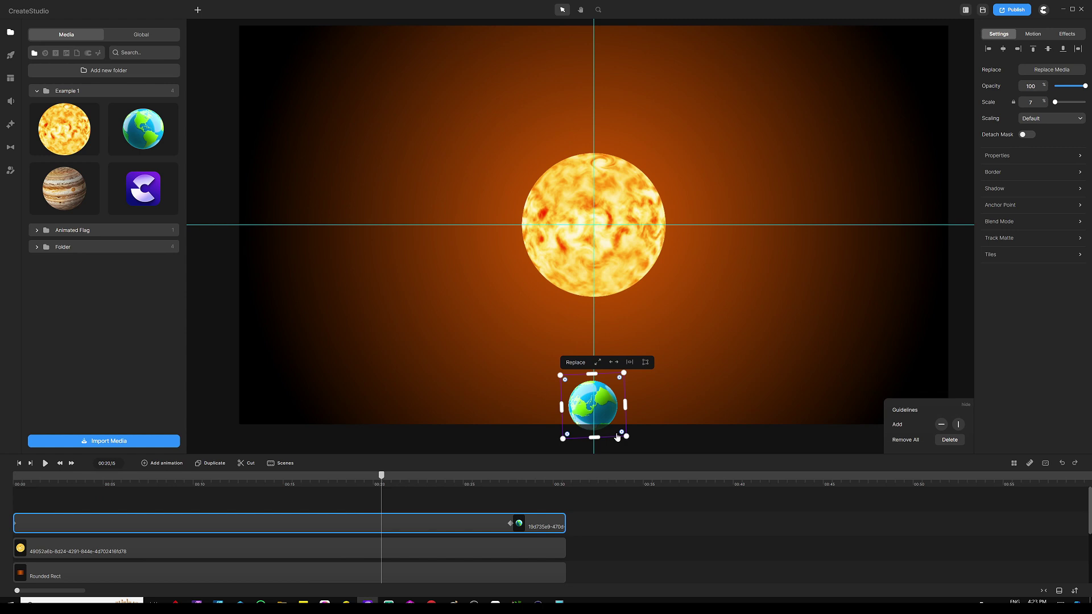
- Move the Earth closer to the sun along the horizontal guideline at the start of the timeline
{"action": "left_click_drag", "start_coordinate": [381, 475], "coordinate": [14, 475]}
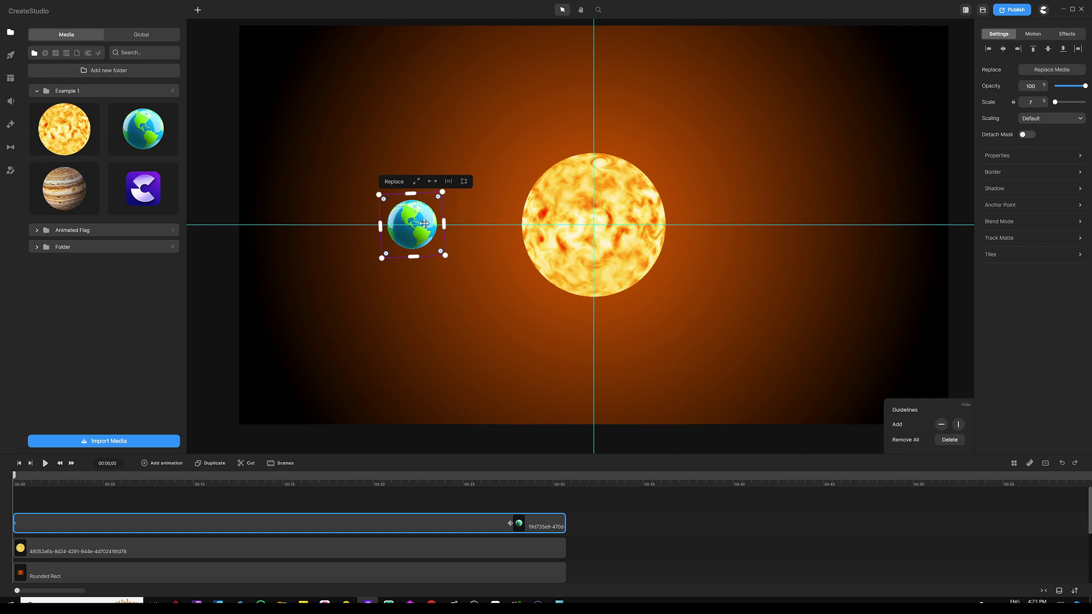
{"action": "key", "text": "Escape"}
{"action": "left_click_drag", "start_coordinate": [419, 227], "coordinate": [470, 224]}
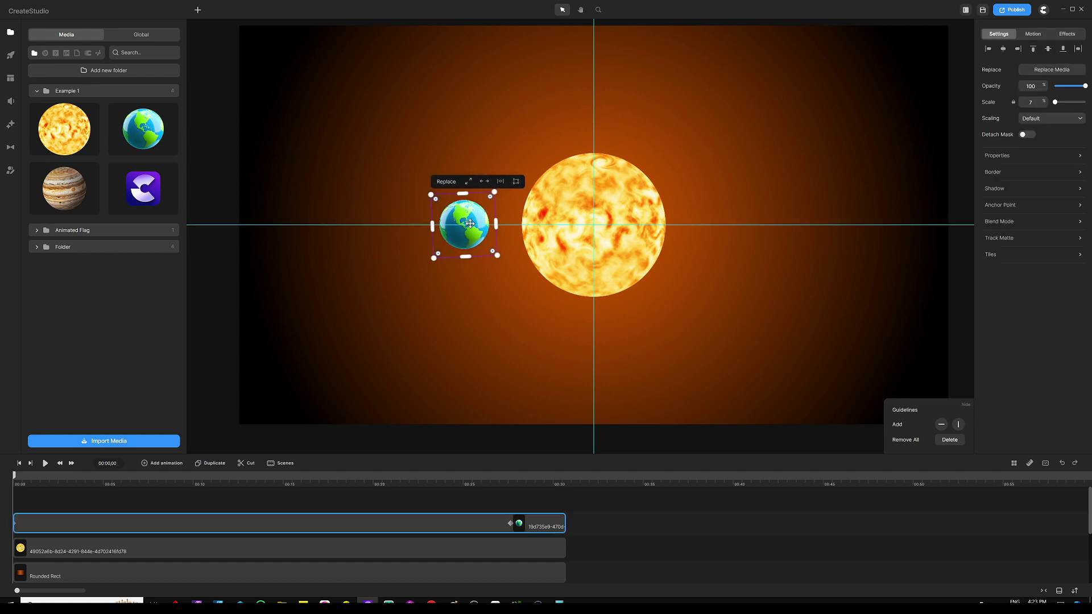
{"action": "left_click_drag", "start_coordinate": [18, 479], "coordinate": [150, 477]}
{"action": "left_click", "coordinate": [312, 386]}
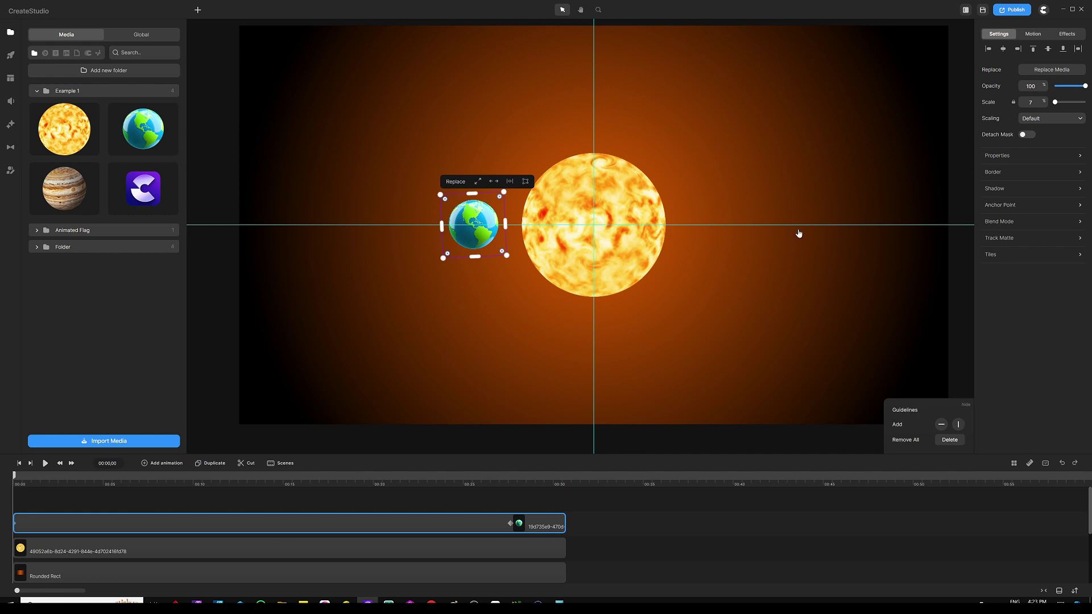
- Realign the Earth's anchor point with the sun's centre and preview the tighter orbit
{"action": "left_click", "coordinate": [1000, 205]}
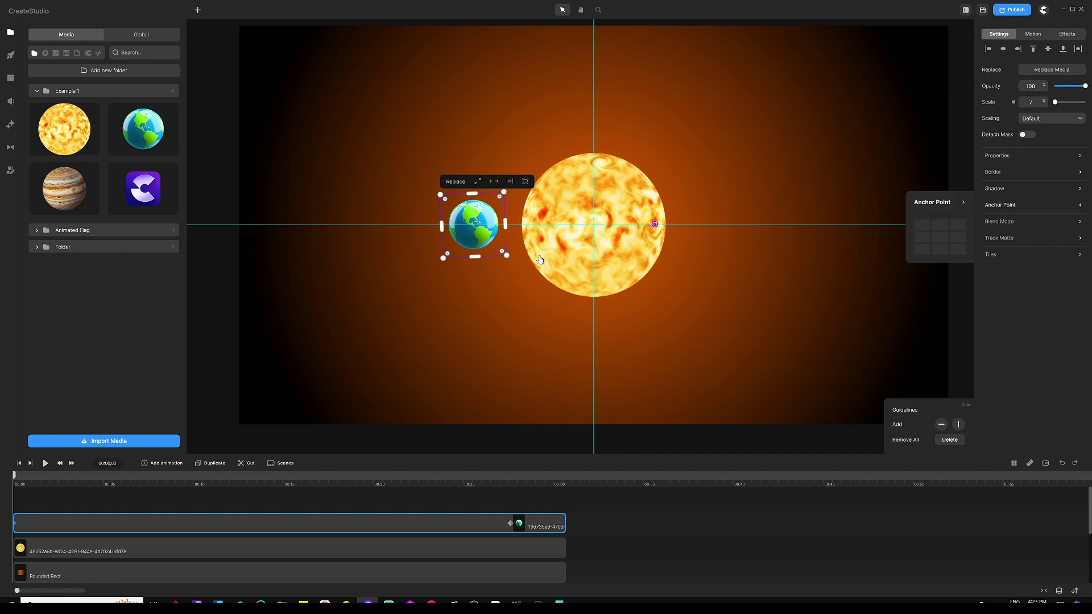
{"action": "left_click_drag", "start_coordinate": [655, 228], "coordinate": [597, 229]}
{"action": "left_click", "coordinate": [46, 464]}
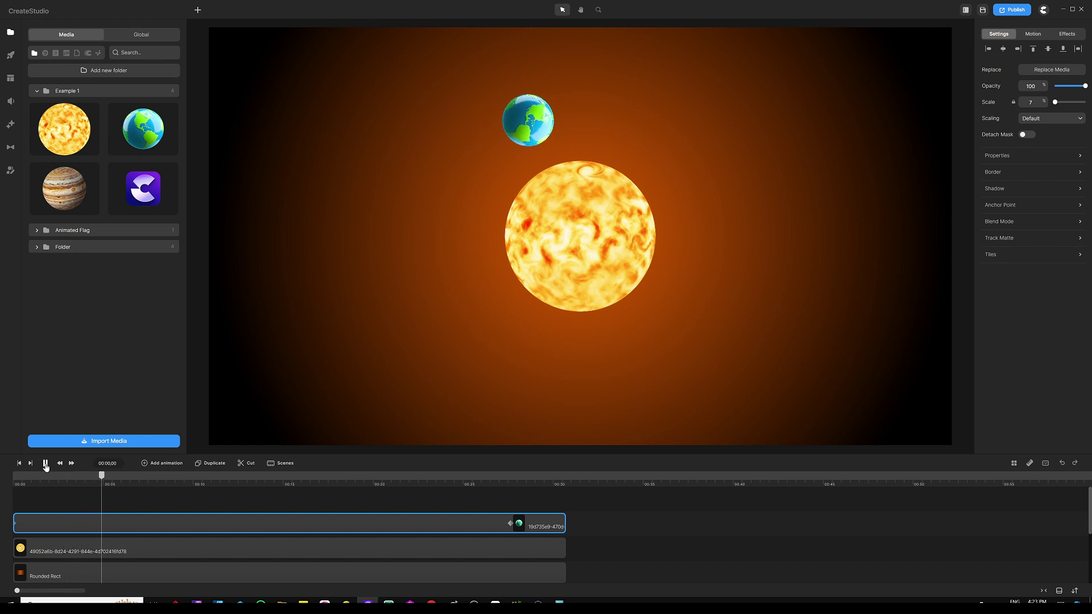
{"action": "left_click", "coordinate": [45, 464]}
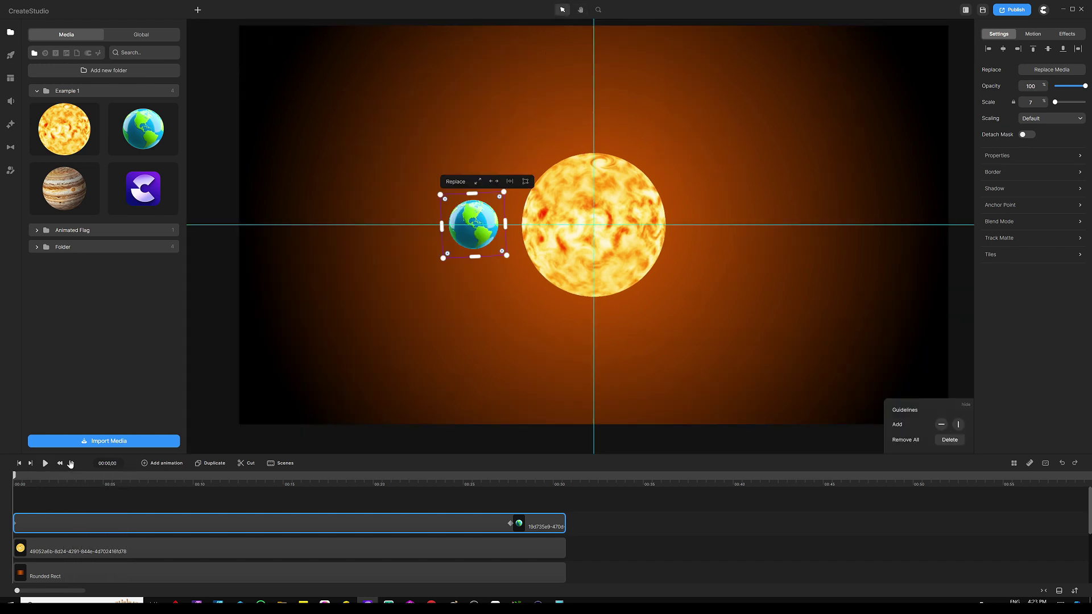
- Add the Jupiter image, reduced to 13% scale, and place it below and to the left of the Earth
{"action": "left_click", "coordinate": [85, 503]}
{"action": "left_click_drag", "start_coordinate": [64, 188], "coordinate": [393, 152]}
{"action": "left_click_drag", "start_coordinate": [754, 65], "coordinate": [630, 165]}
{"action": "left_click_drag", "start_coordinate": [594, 347], "coordinate": [368, 350]}
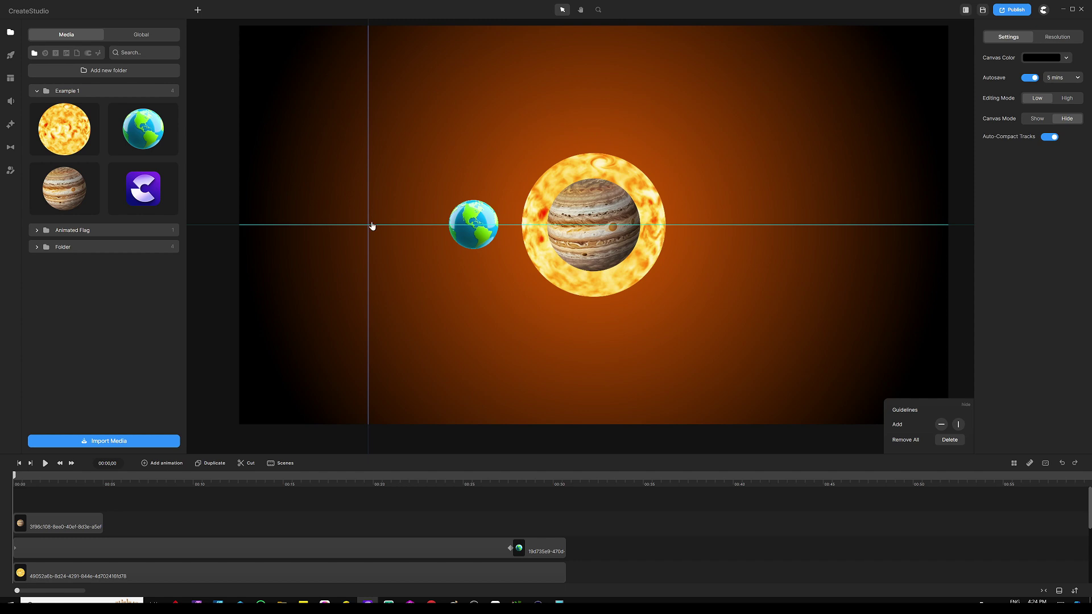
{"action": "left_click_drag", "start_coordinate": [368, 211], "coordinate": [388, 322]}
{"action": "left_click", "coordinate": [625, 208]}
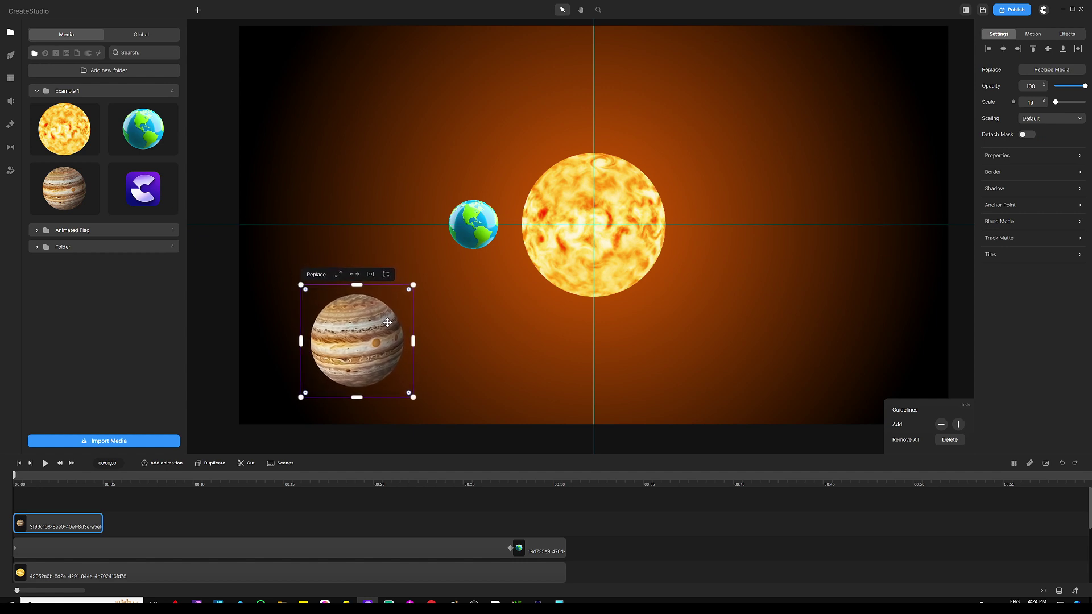
- Extend Jupiter's clip to about 30 seconds to match the other clips and move its anchor point to the sun's centre
{"action": "left_click_drag", "start_coordinate": [102, 520], "coordinate": [484, 517]}
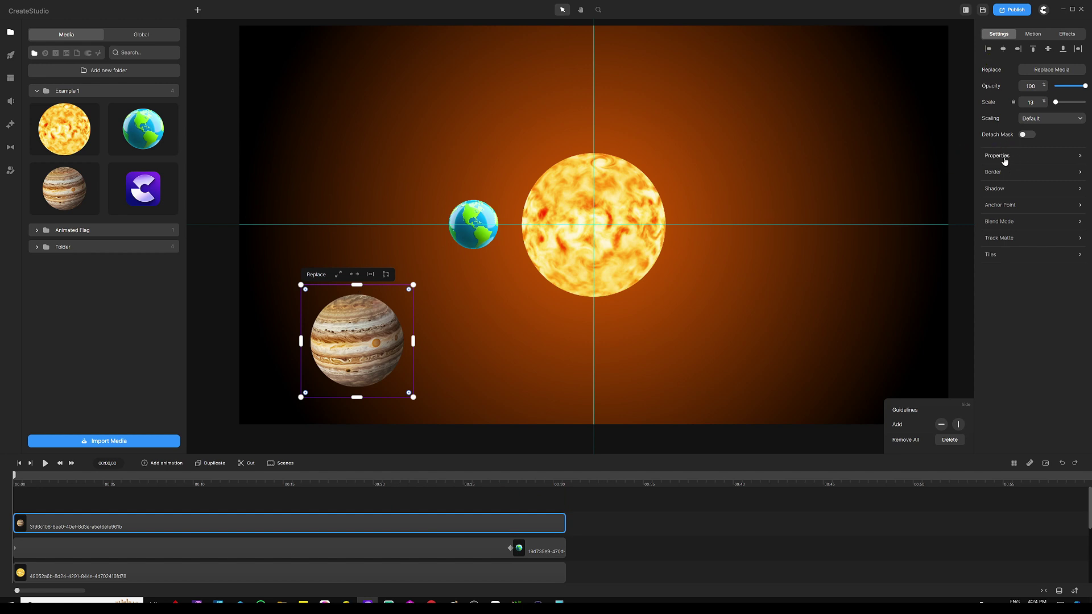
{"action": "left_click", "coordinate": [1000, 192]}
{"action": "left_click", "coordinate": [1008, 209]}
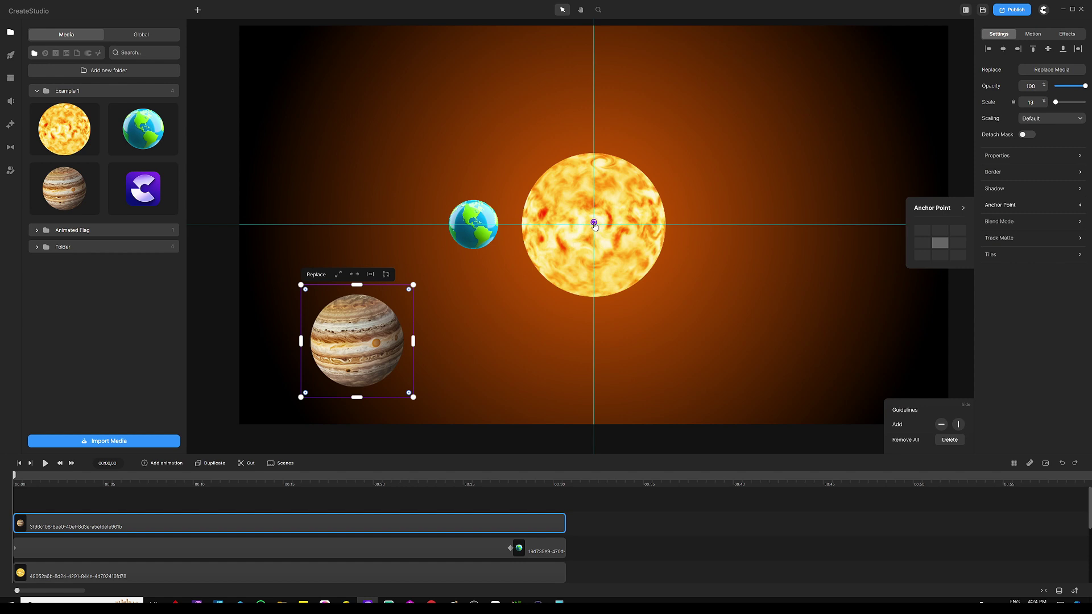
- Add an animation with Linear easing to Jupiter's clip at the start of the timeline
{"action": "left_click", "coordinate": [158, 465]}
{"action": "left_click", "coordinate": [190, 360]}
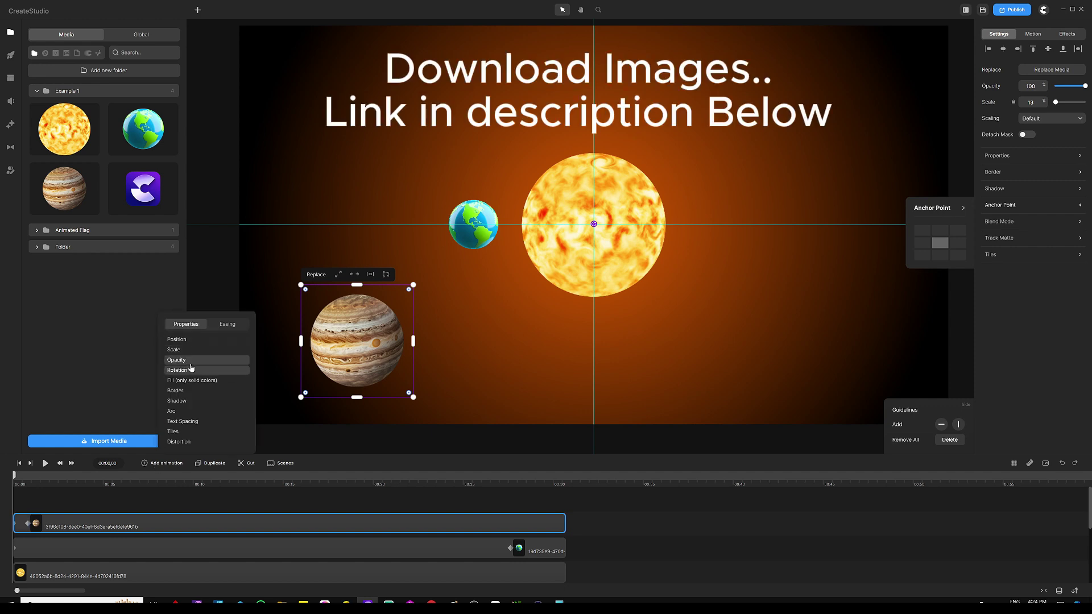
{"action": "left_click", "coordinate": [227, 323]}
{"action": "left_click", "coordinate": [211, 373]}
{"action": "left_click", "coordinate": [114, 502]}
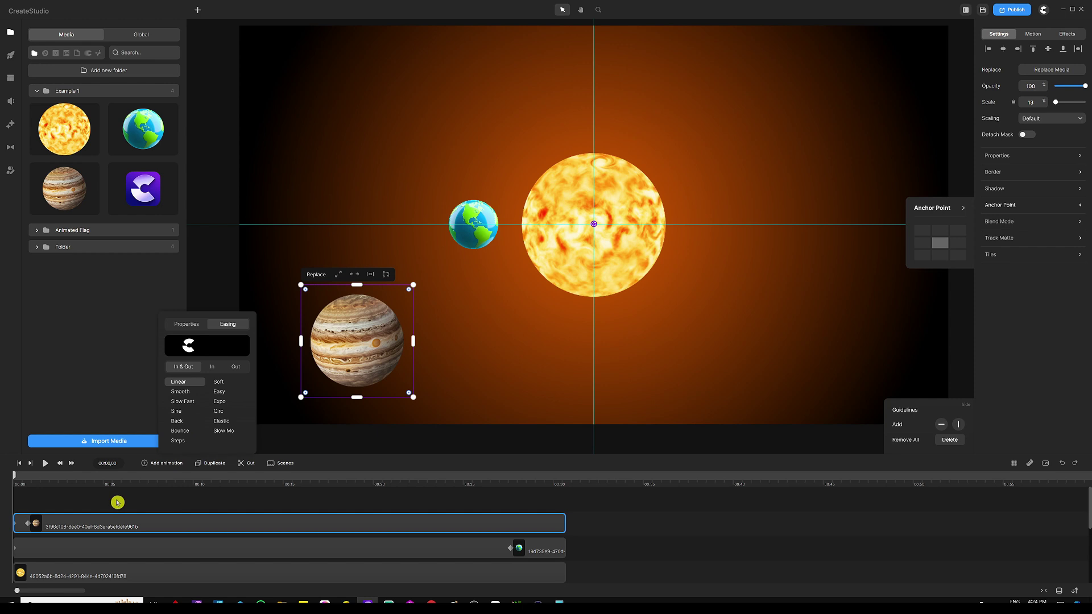
- Stretch Jupiter's animation almost to the end of its clip and rotate Jupiter one full turn clockwise around the sun at the end keyframe
{"action": "left_click_drag", "start_coordinate": [28, 525], "coordinate": [420, 524]}
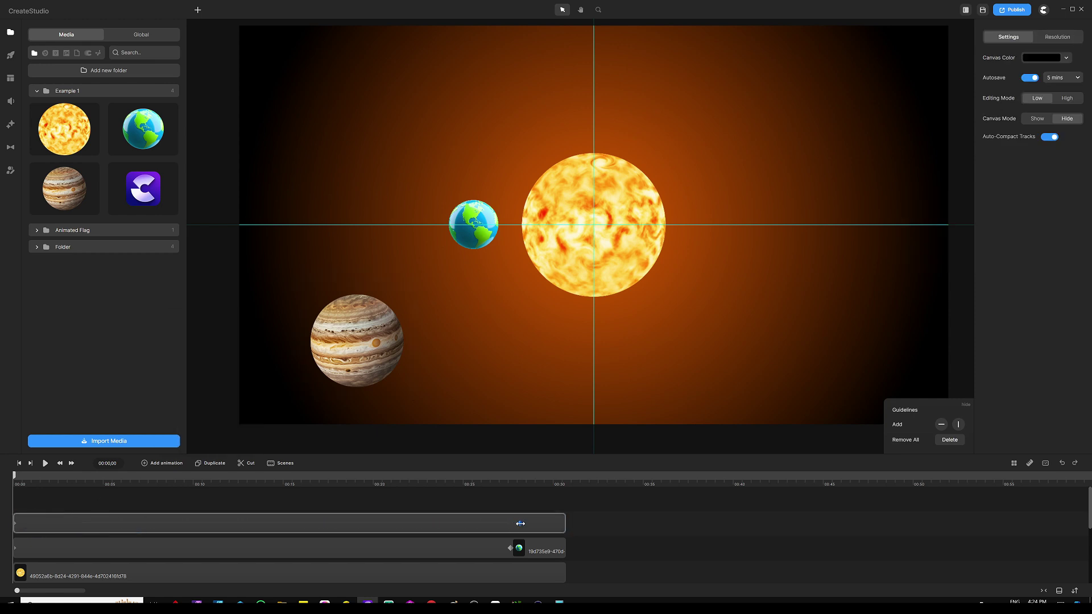
{"action": "left_click", "coordinate": [549, 523]}
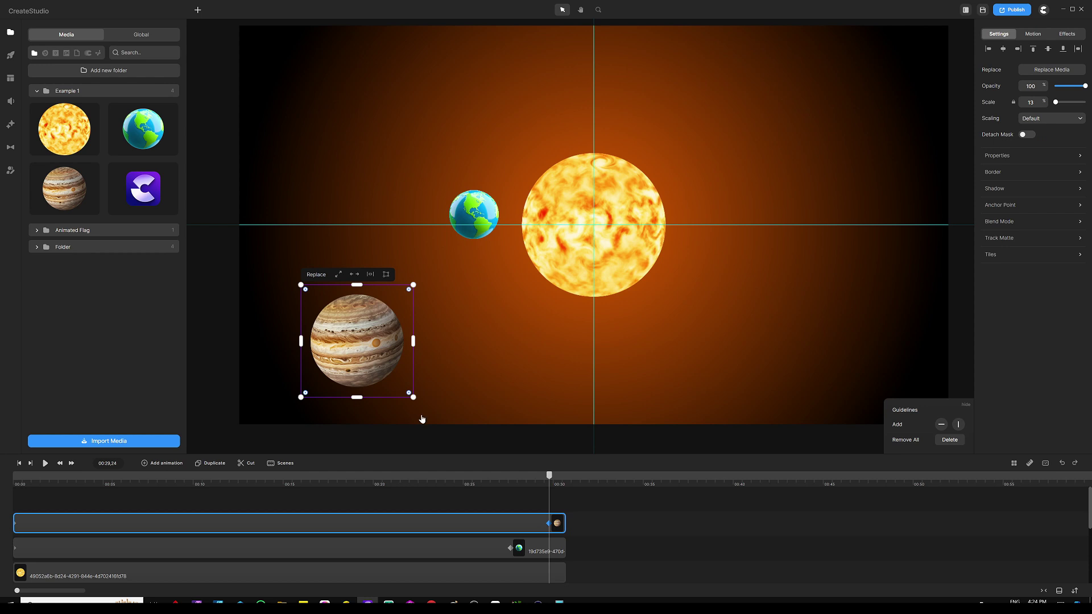
{"action": "mouse_move", "coordinate": [417, 402]}
{"action": "left_mouse_down"}
{"action": "mouse_move", "coordinate": [415, 247]}
{"action": "mouse_move", "coordinate": [508, 174]}
{"action": "mouse_move", "coordinate": [560, 162]}
{"action": "mouse_move", "coordinate": [622, 166]}
{"action": "mouse_move", "coordinate": [645, 241]}
{"action": "mouse_move", "coordinate": [617, 277]}
{"action": "mouse_move", "coordinate": [522, 286]}
{"action": "left_mouse_up"}
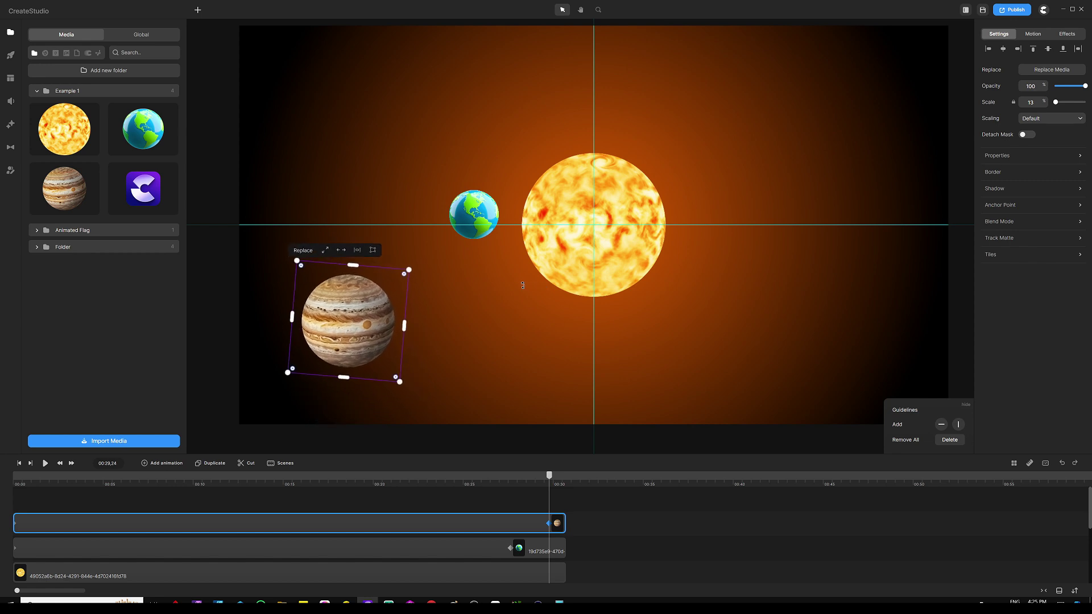
- Play the animation from the start to check both planets orbiting the sun
{"action": "left_click", "coordinate": [19, 464]}
{"action": "left_click", "coordinate": [46, 463]}
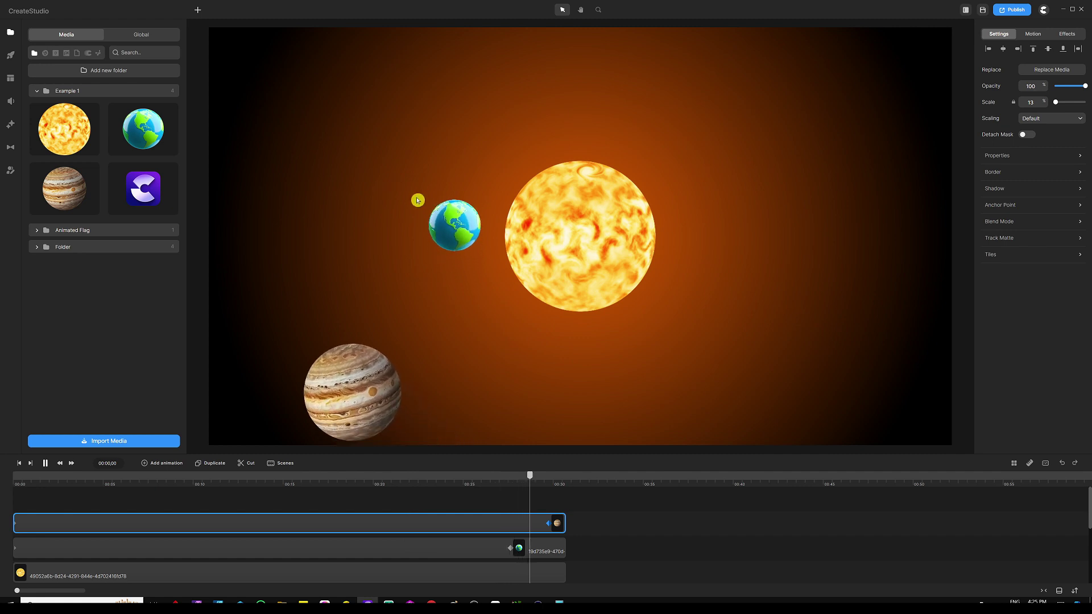
{"action": "key", "text": "space"}
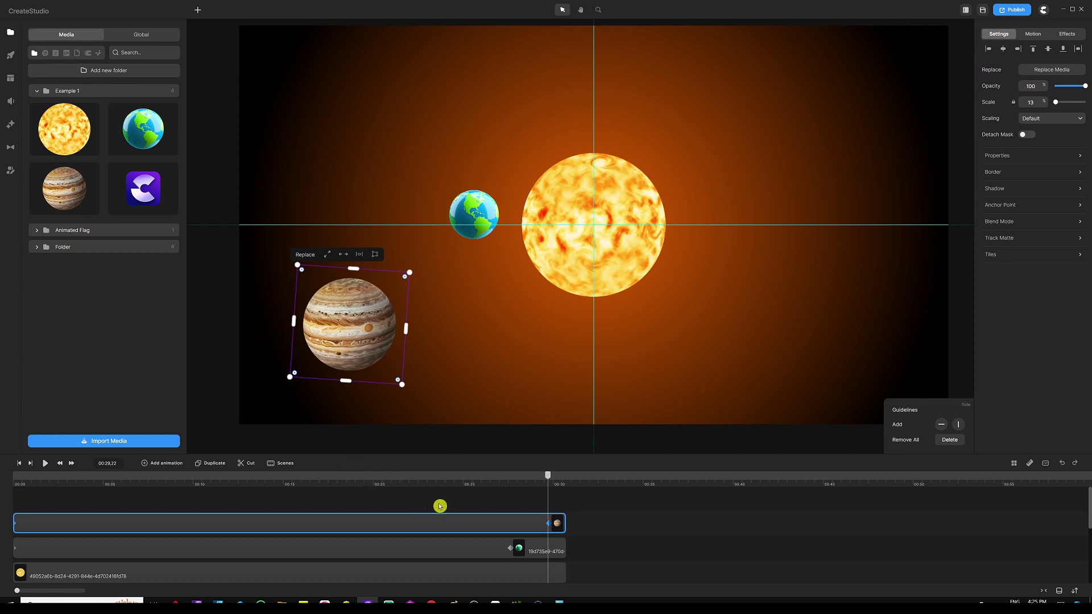
- Delete every element from the project and remove all guidelines
{"action": "key", "text": "ctrl+a"}
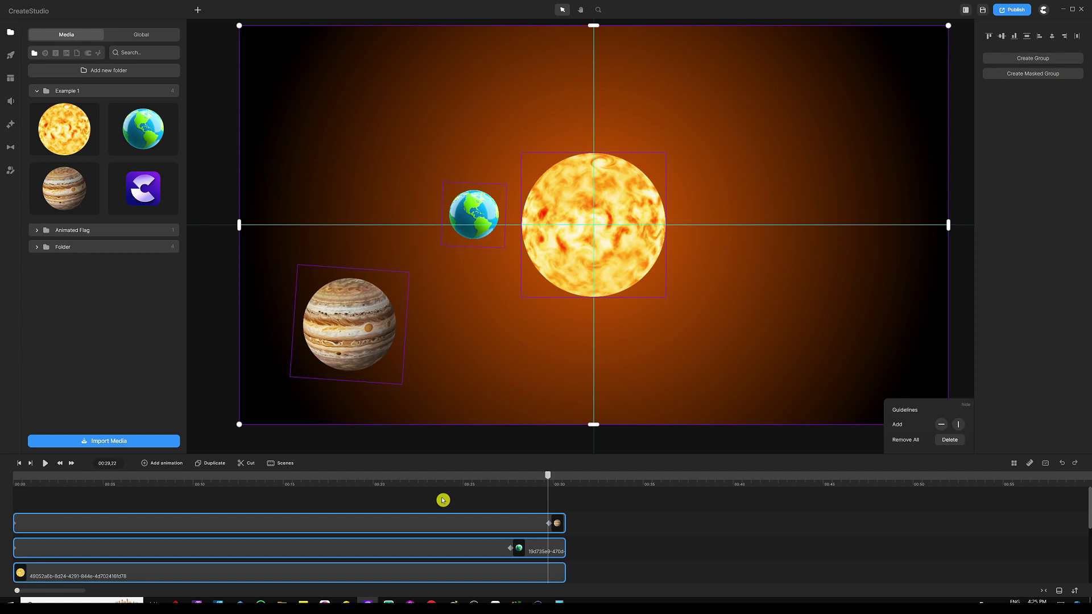
{"action": "key", "text": "Delete"}
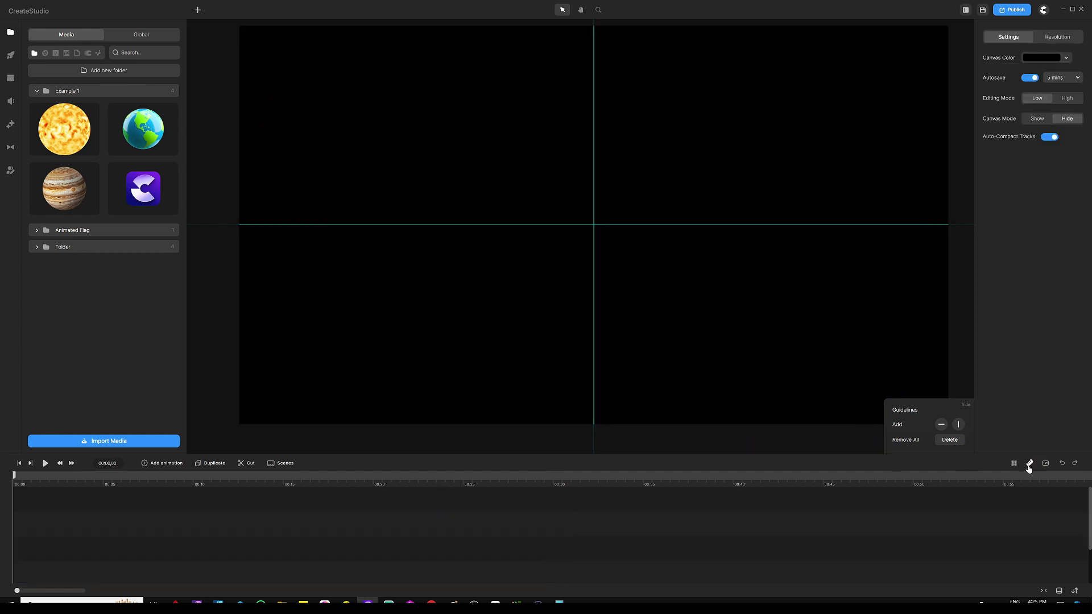
{"action": "left_click", "coordinate": [950, 441]}
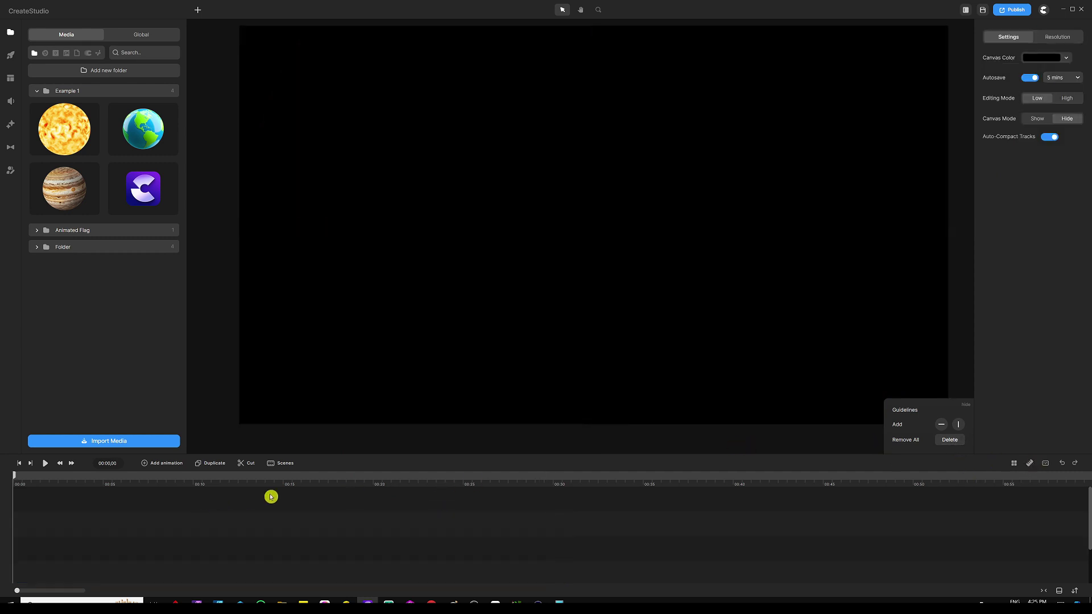
- Add a blue circle, shrink it to 18% scale and place it below the canvas centre on the vertical centre line
{"action": "left_click", "coordinate": [1016, 464]}
{"action": "left_click", "coordinate": [423, 499]}
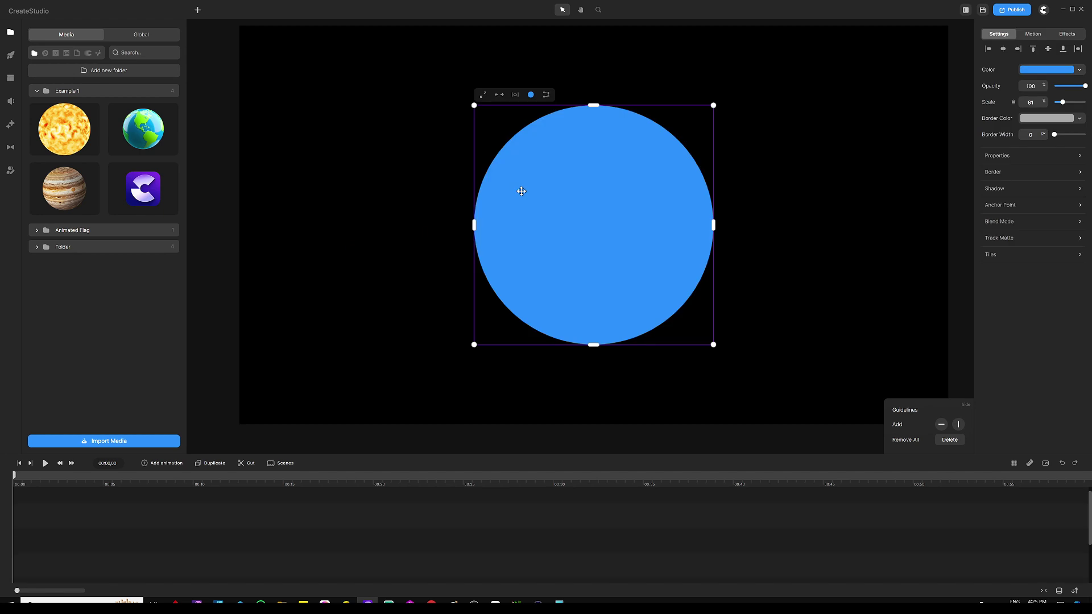
{"action": "key", "text": "ctrl+v"}
{"action": "left_click_drag", "start_coordinate": [714, 105], "coordinate": [621, 200]}
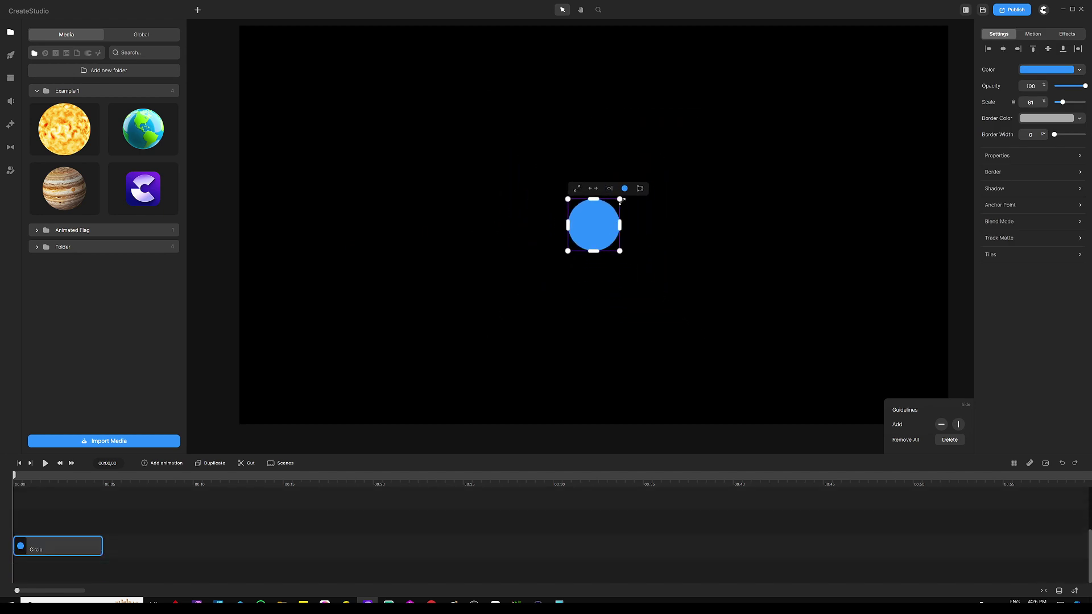
{"action": "right_click", "coordinate": [595, 236]}
{"action": "left_click_drag", "start_coordinate": [596, 236], "coordinate": [597, 347]}
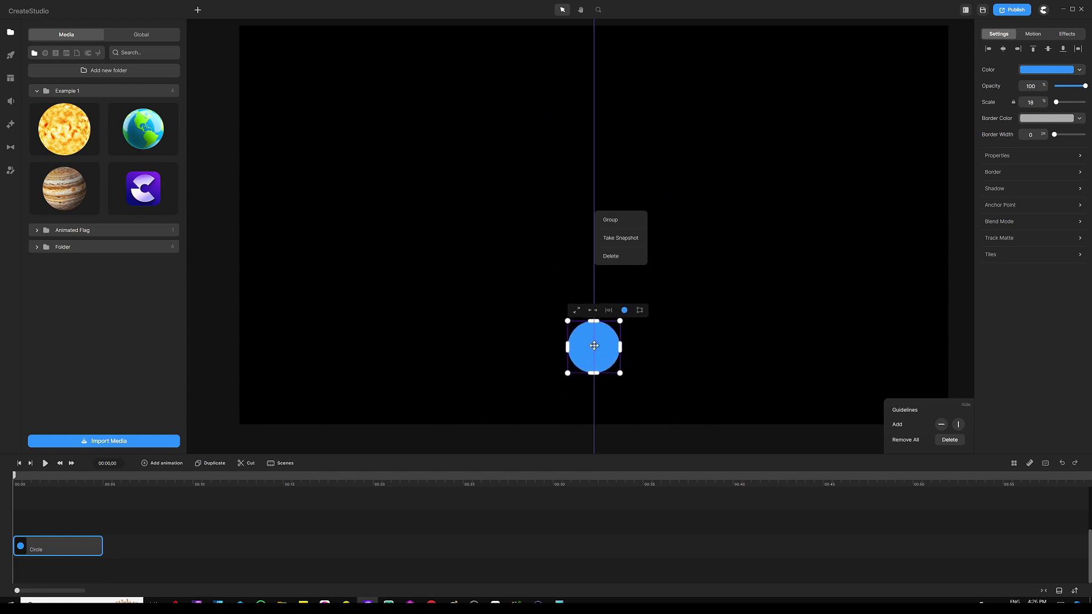
{"action": "left_click", "coordinate": [480, 248]}
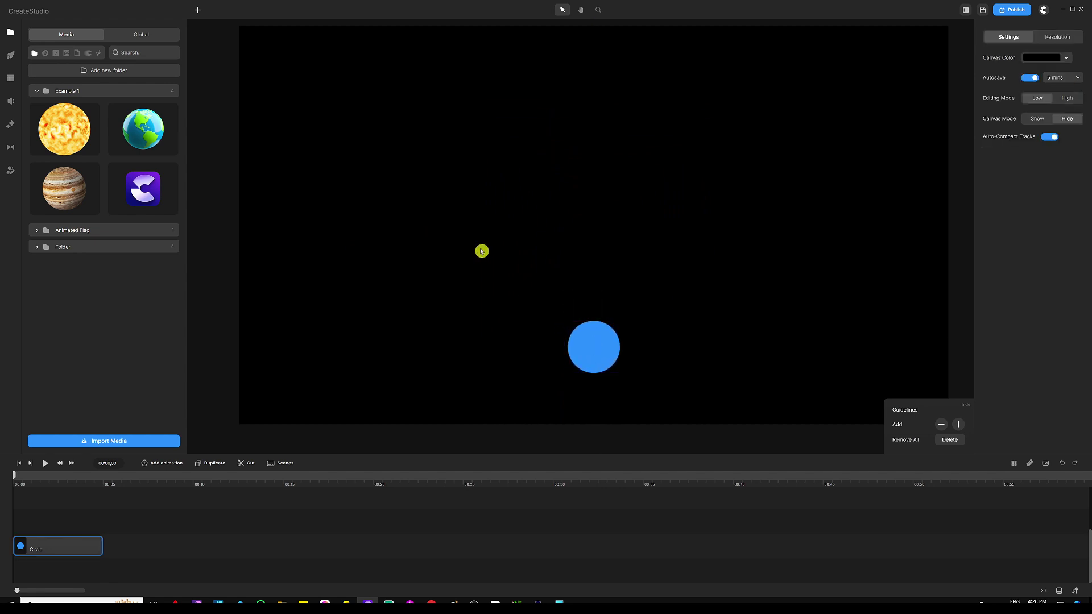
- Extend the circle's clip to about 13 seconds
{"action": "left_click", "coordinate": [100, 550]}
{"action": "left_click_drag", "start_coordinate": [99, 549], "coordinate": [246, 547]}
{"action": "left_click", "coordinate": [233, 517]}
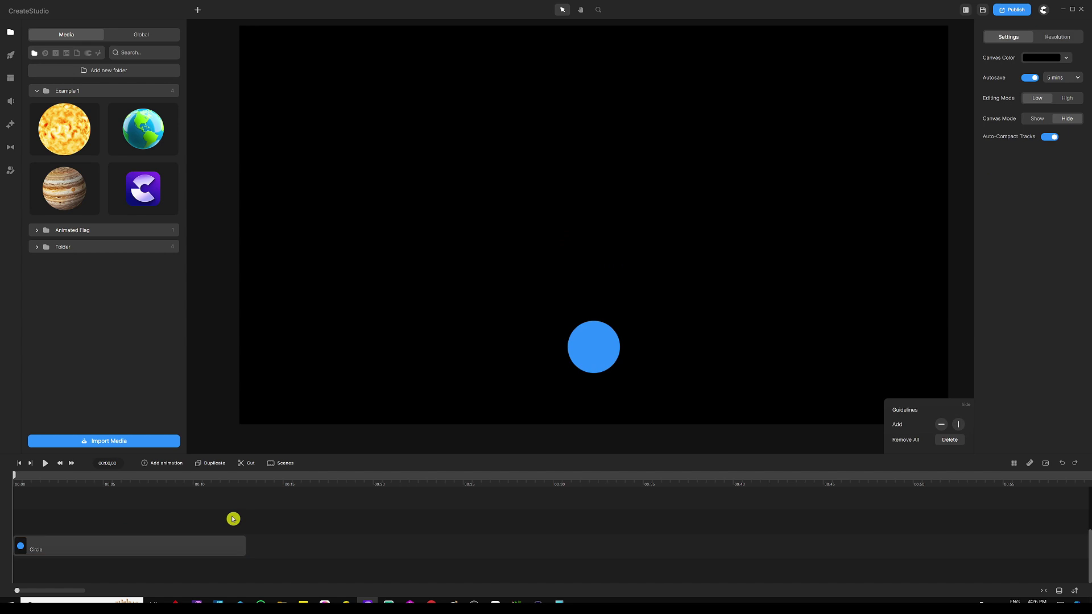
- Add a rounded rectangle, narrow it into a thin vertical pole rising from the circle, and extend its clip to match the circle's
{"action": "key", "text": "r"}
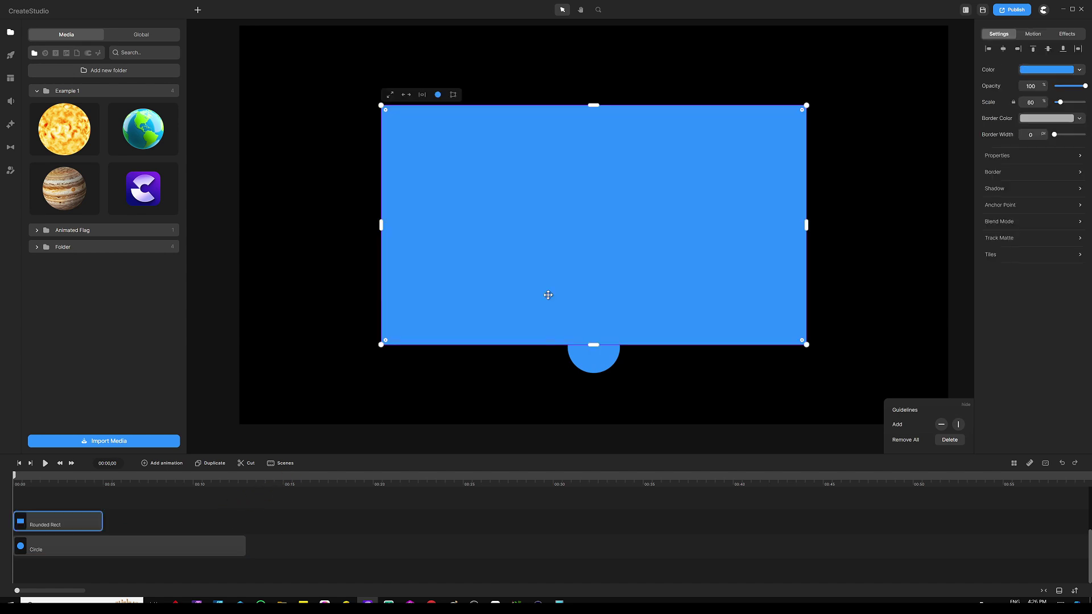
{"action": "left_click_drag", "start_coordinate": [808, 225], "coordinate": [599, 211]}
{"action": "left_click_drag", "start_coordinate": [594, 148], "coordinate": [593, 142]}
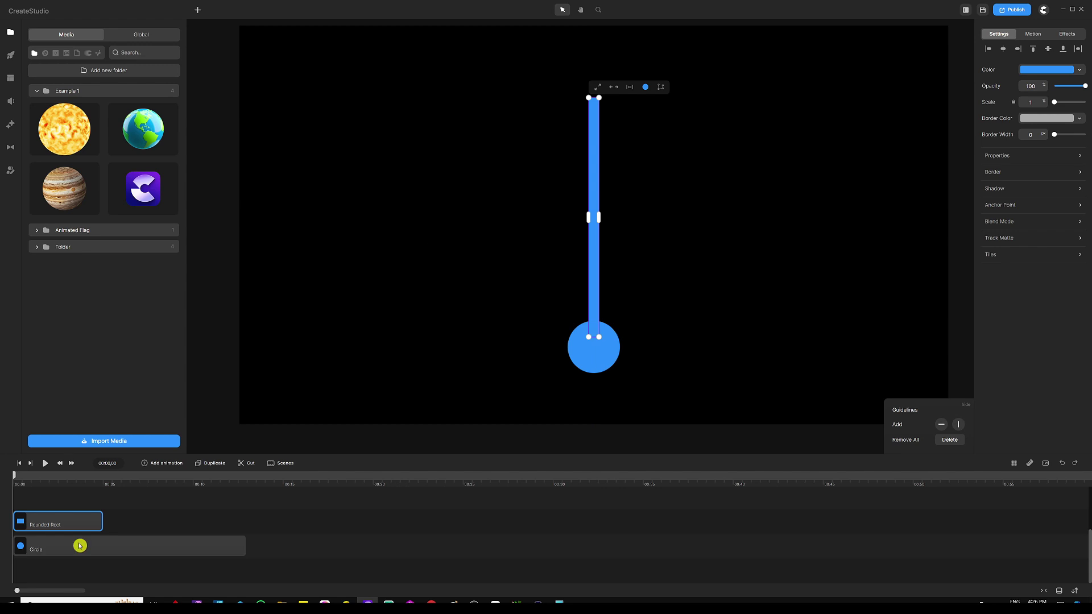
{"action": "left_click_drag", "start_coordinate": [110, 521], "coordinate": [239, 526]}
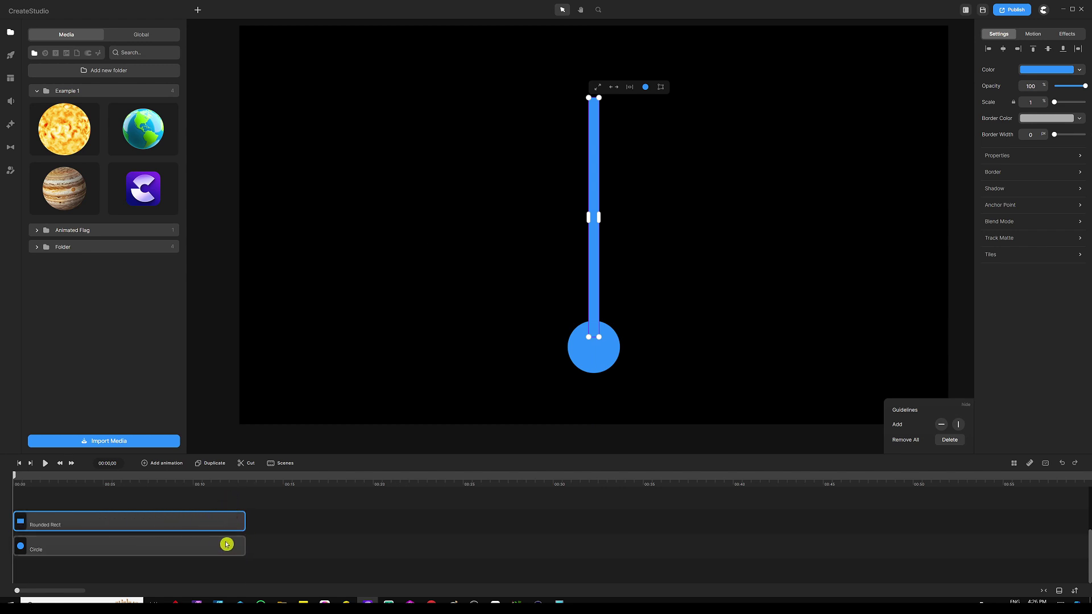
{"action": "left_click", "coordinate": [207, 500]}
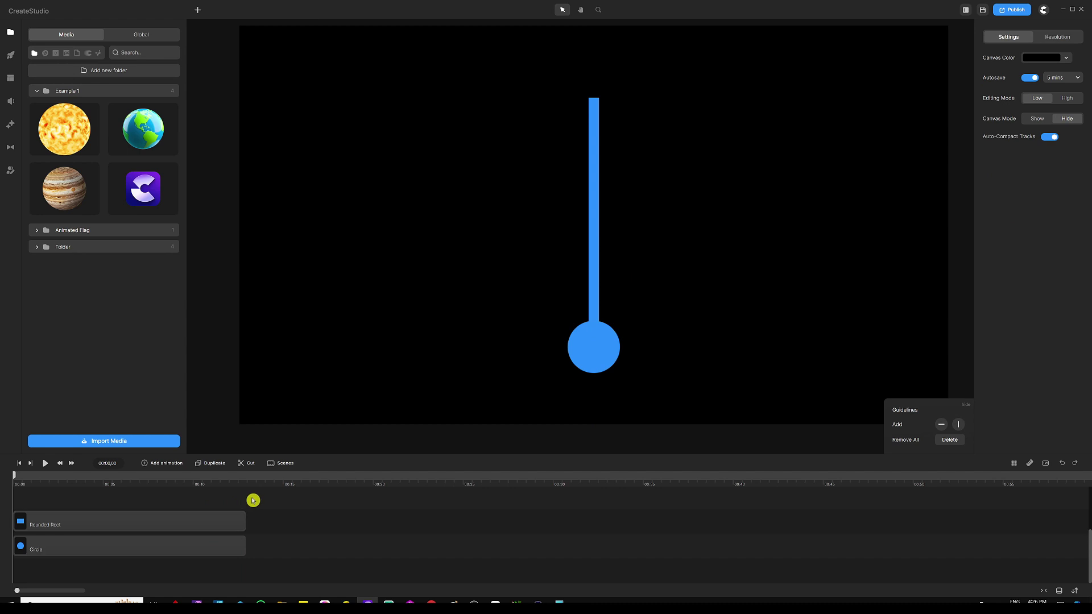
- Shrink the pole and circle together to roughly half size and centre them horizontally in the lower half of the canvas
{"action": "key", "text": "ctrl+a"}
{"action": "left_click_drag", "start_coordinate": [620, 97], "coordinate": [603, 164]}
{"action": "left_click_drag", "start_coordinate": [597, 205], "coordinate": [594, 267]}
{"action": "left_click", "coordinate": [463, 514]}
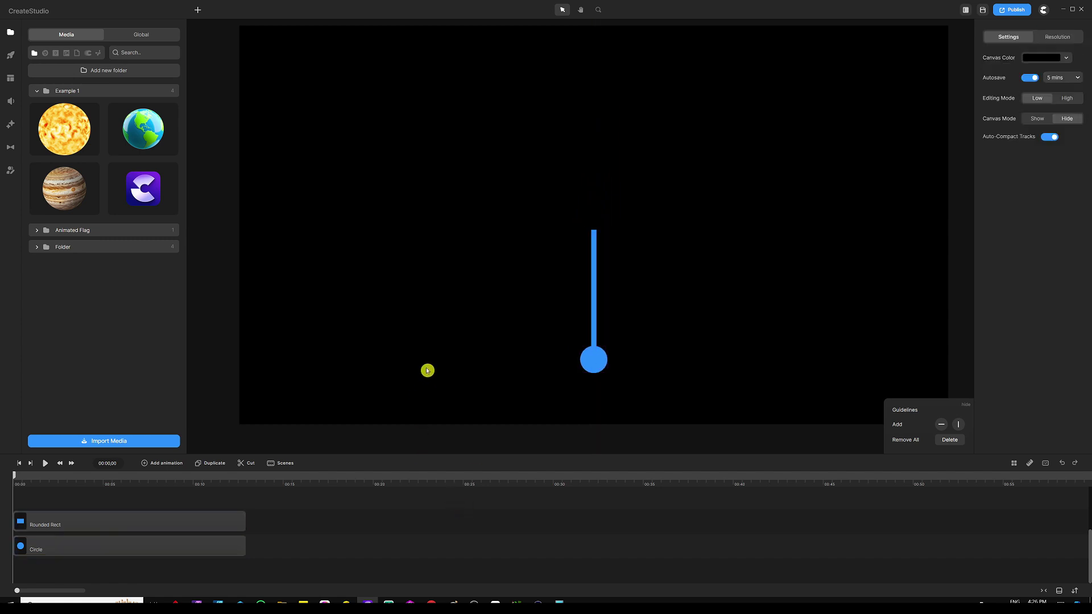
- Add a second rounded rectangle at 15% scale as a flag at the pole's upper end, and extend its clip to match the others
{"action": "key", "text": "ctrl+v"}
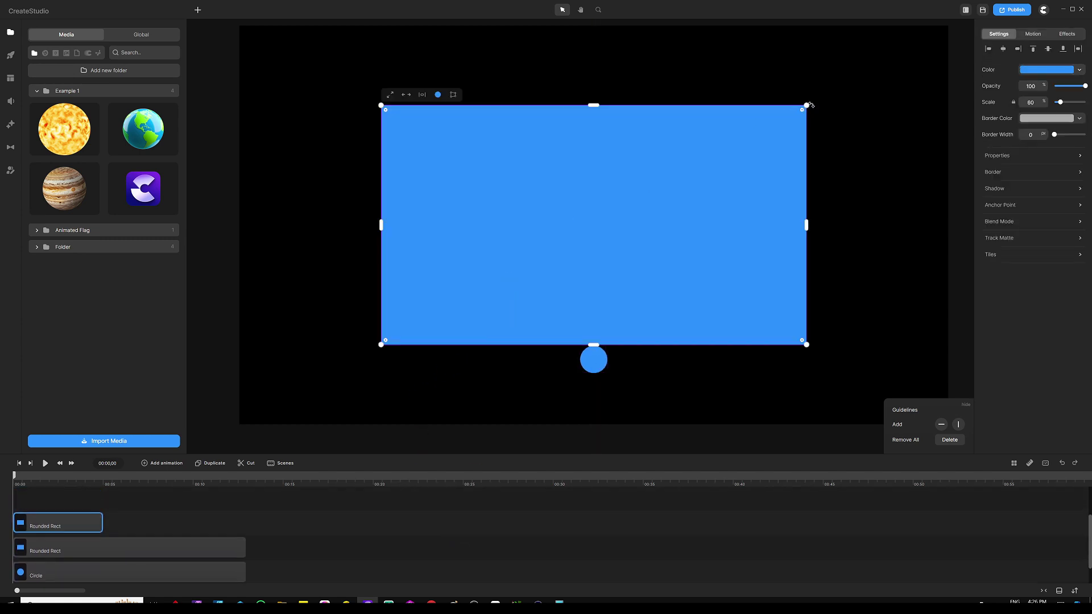
{"action": "left_click_drag", "start_coordinate": [807, 105], "coordinate": [653, 200]}
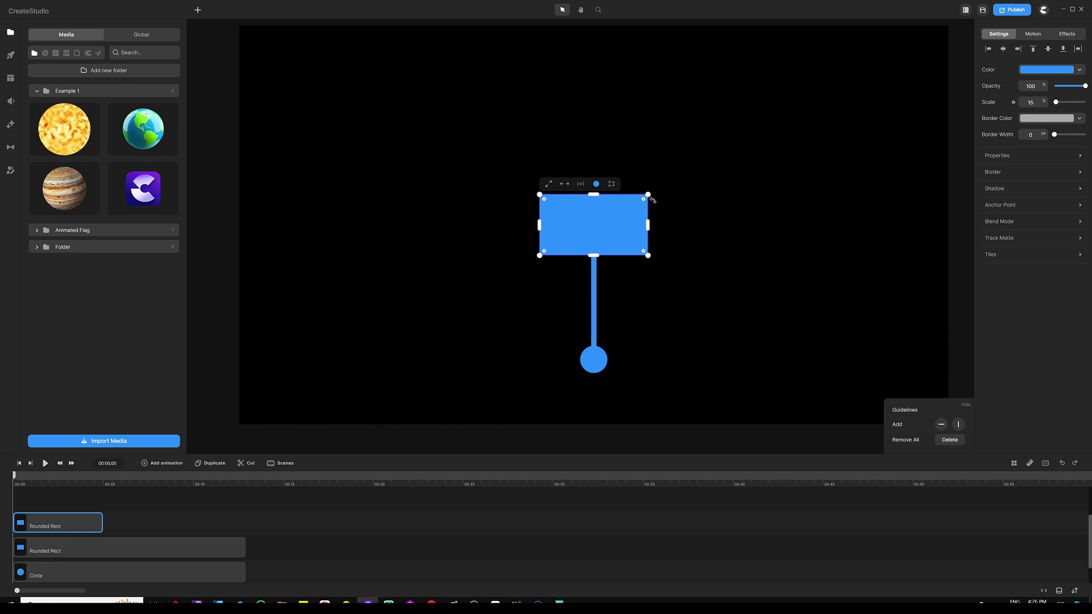
{"action": "left_click_drag", "start_coordinate": [595, 229], "coordinate": [648, 261]}
{"action": "left_click", "coordinate": [692, 341]}
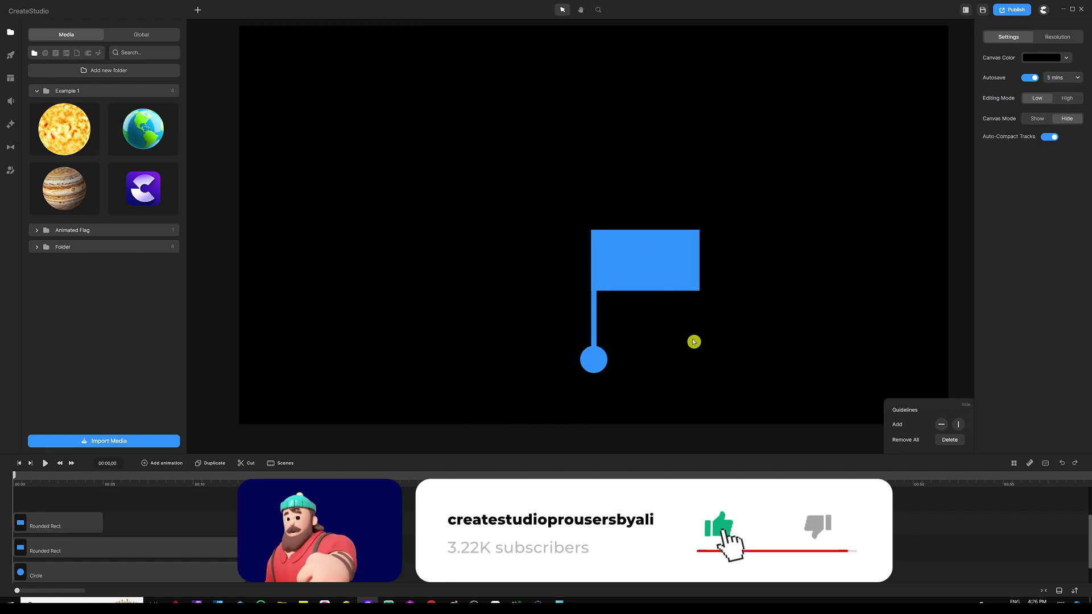
{"action": "left_click", "coordinate": [100, 523]}
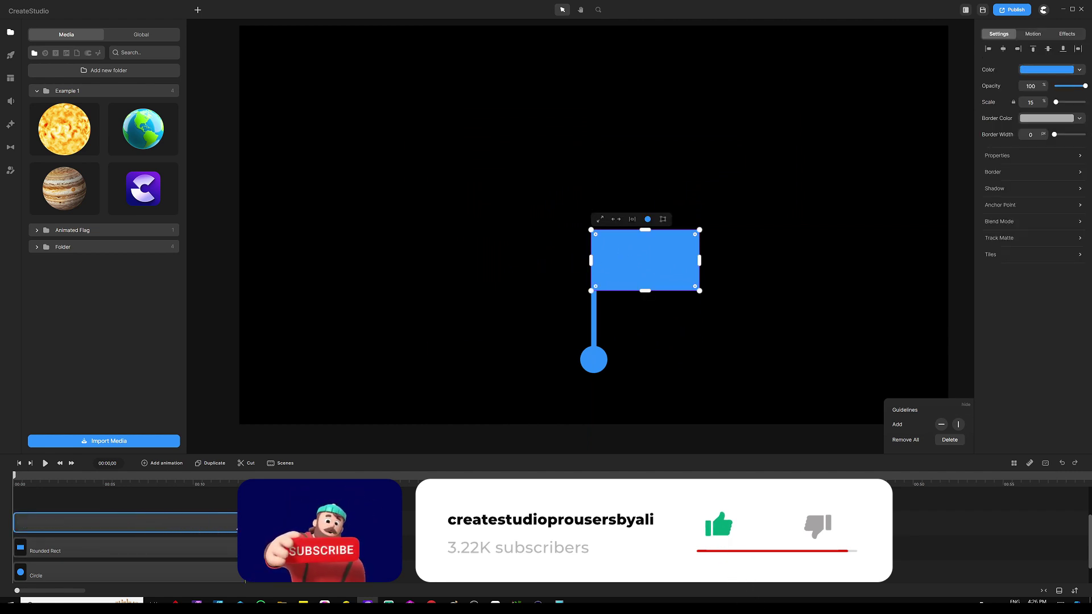
{"action": "left_click", "coordinate": [394, 371]}
- Group the flag rectangle, the pole and the circle
{"action": "left_click_drag", "start_coordinate": [263, 494], "coordinate": [192, 580]}
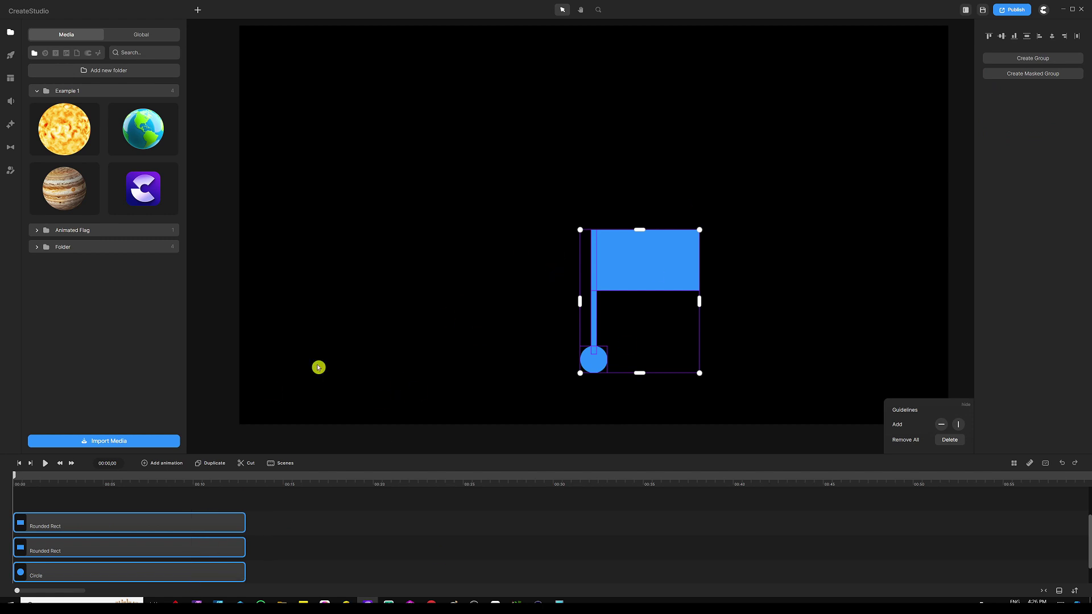
{"action": "right_click", "coordinate": [209, 574]}
{"action": "left_click", "coordinate": [228, 540]}
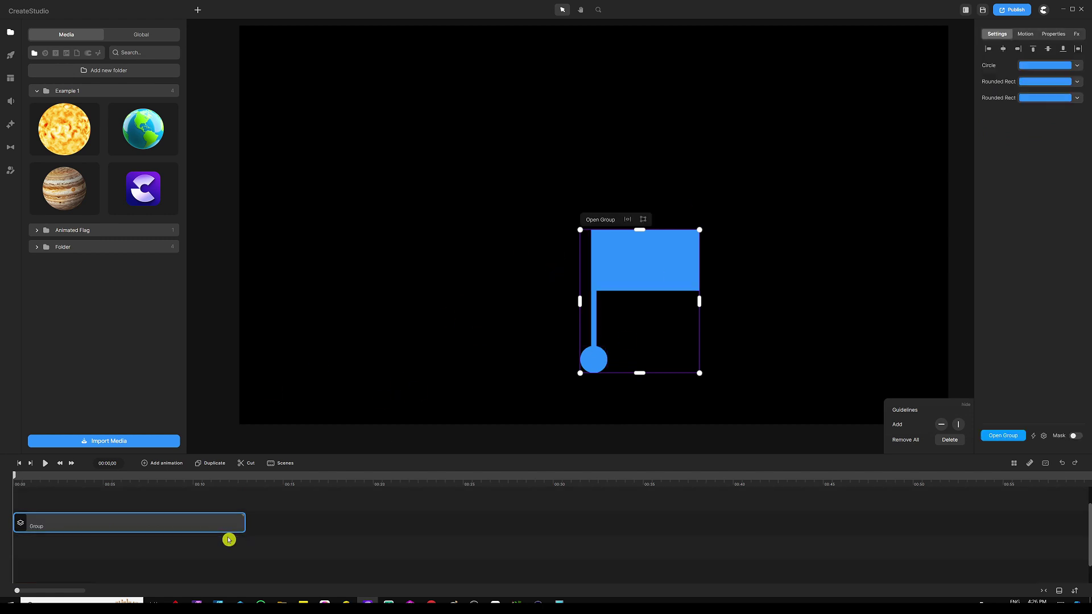
- Hide the guidelines panel
{"action": "left_click", "coordinate": [1015, 464]}
{"action": "left_click", "coordinate": [1008, 465]}
{"action": "left_click", "coordinate": [955, 464]}
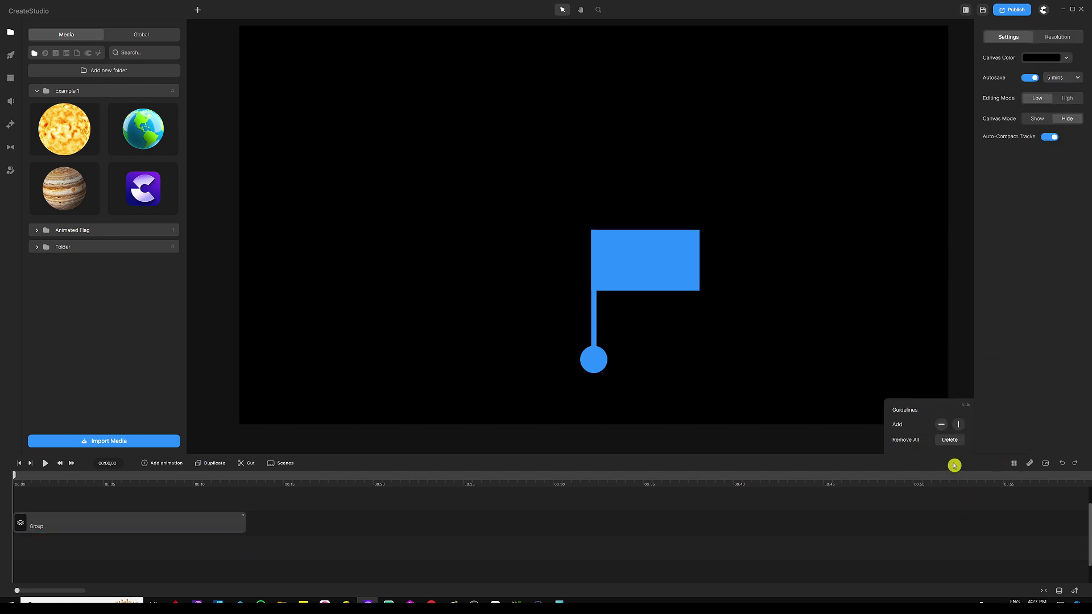
{"action": "left_click", "coordinate": [1030, 464]}
- Link both Rounded Rect layers to the Circle layer in the group's Easy Edit Properties
{"action": "left_click", "coordinate": [671, 267]}
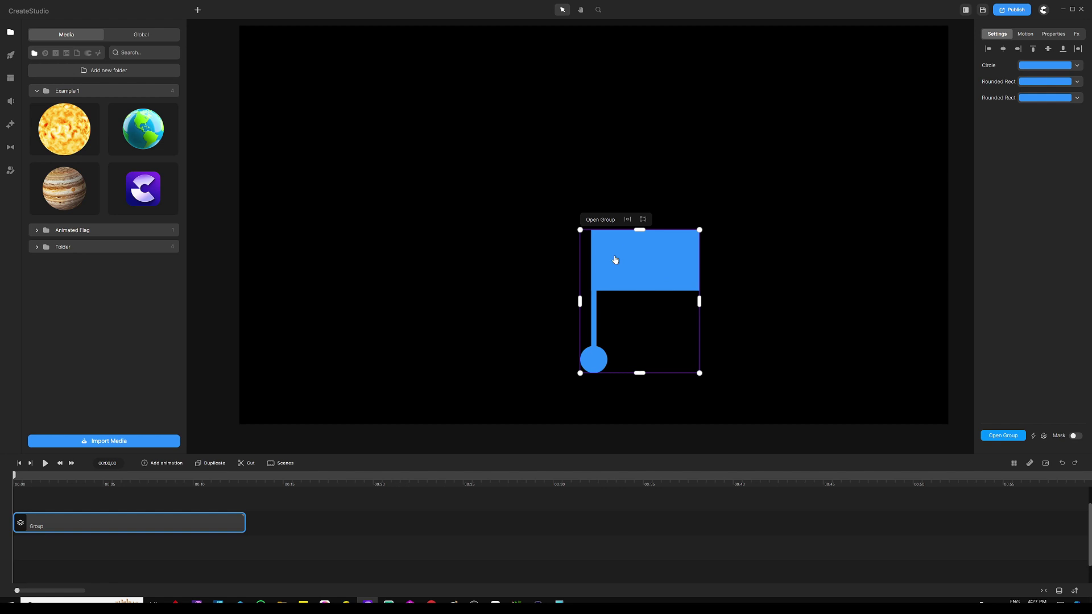
{"action": "left_click", "coordinate": [959, 73]}
{"action": "left_click", "coordinate": [1043, 437]}
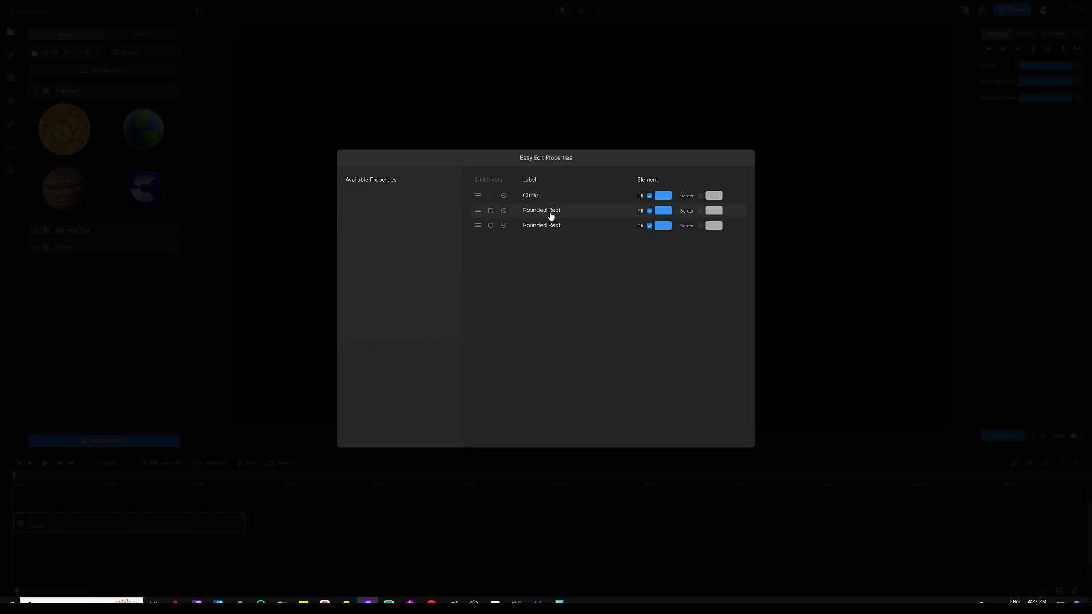
{"action": "left_click", "coordinate": [490, 211]}
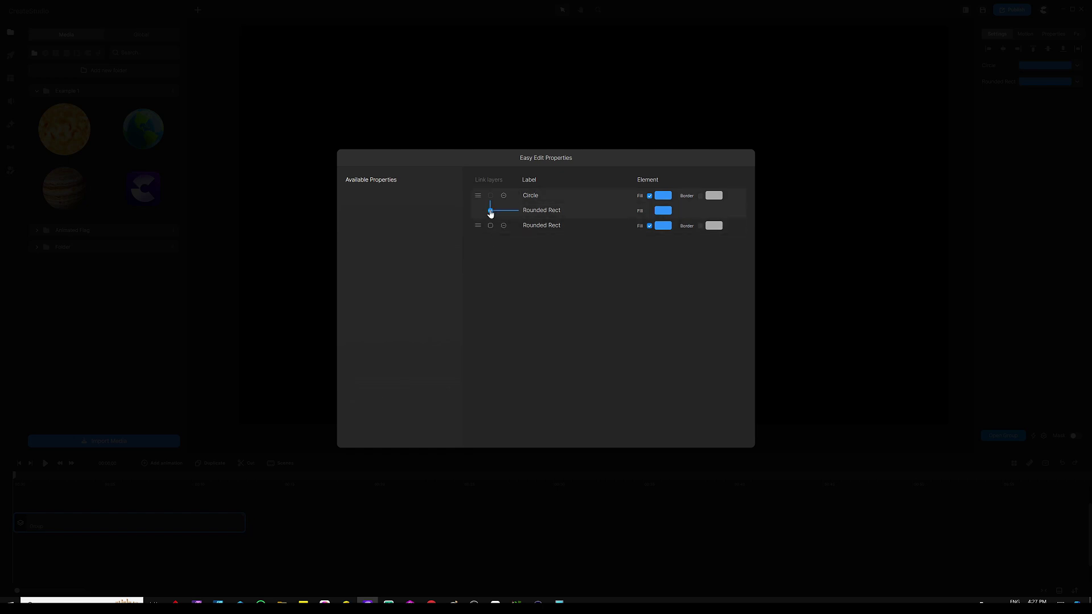
{"action": "left_click", "coordinate": [490, 227]}
{"action": "left_click", "coordinate": [533, 516]}
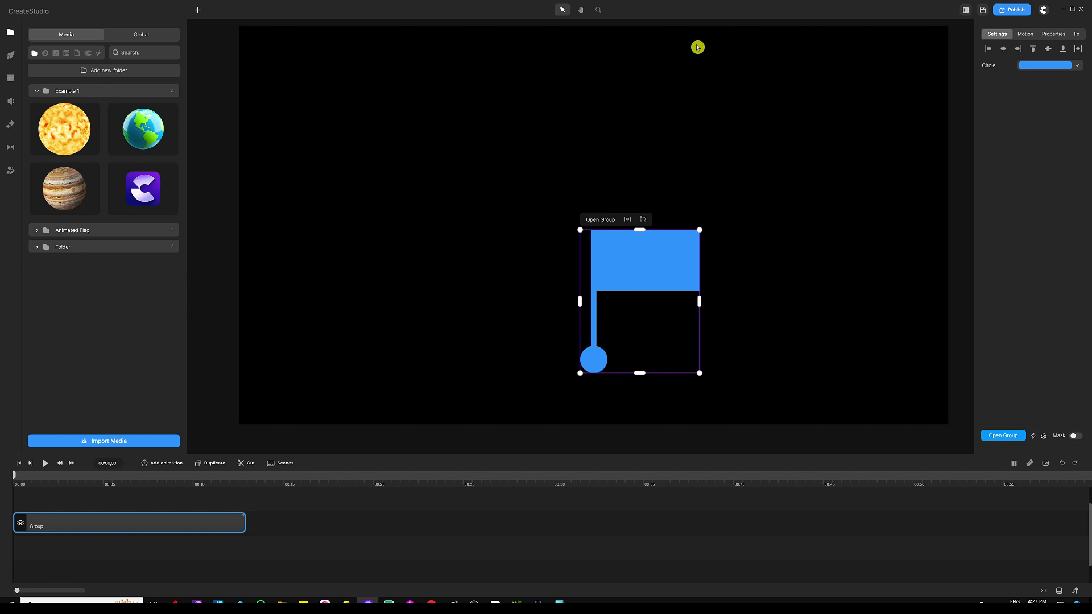
- Change the group's linked fill colour to the coral red from the favourite colours
{"action": "left_click", "coordinate": [1024, 66]}
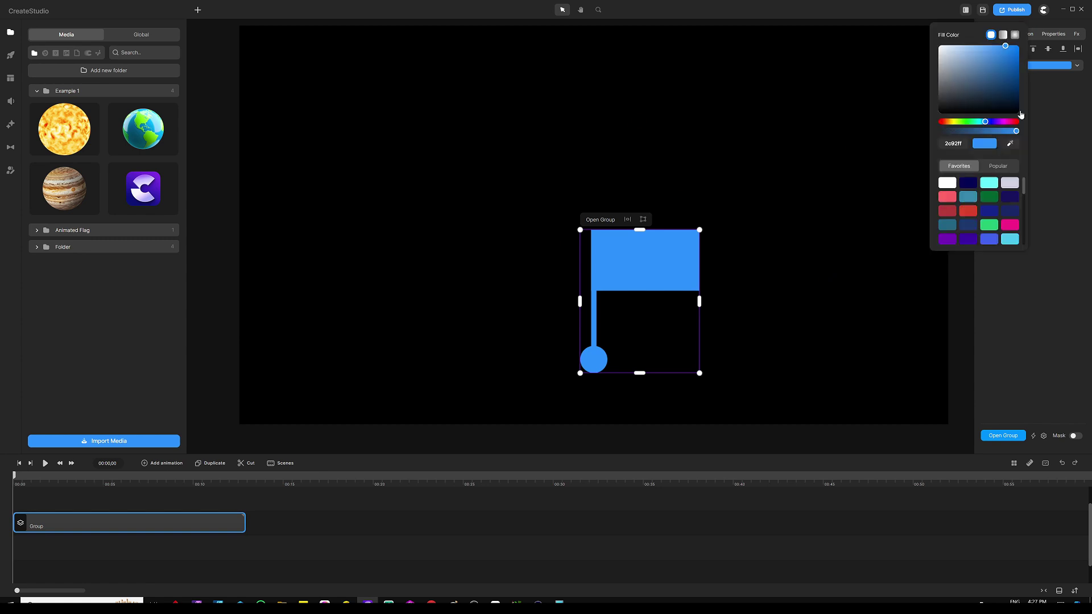
{"action": "left_click", "coordinate": [947, 197]}
{"action": "left_click", "coordinate": [1048, 303]}
- Enlarge the flag group and move it up to the middle of the canvas
{"action": "left_click_drag", "start_coordinate": [580, 230], "coordinate": [544, 181]}
{"action": "left_click_drag", "start_coordinate": [614, 268], "coordinate": [602, 219]}
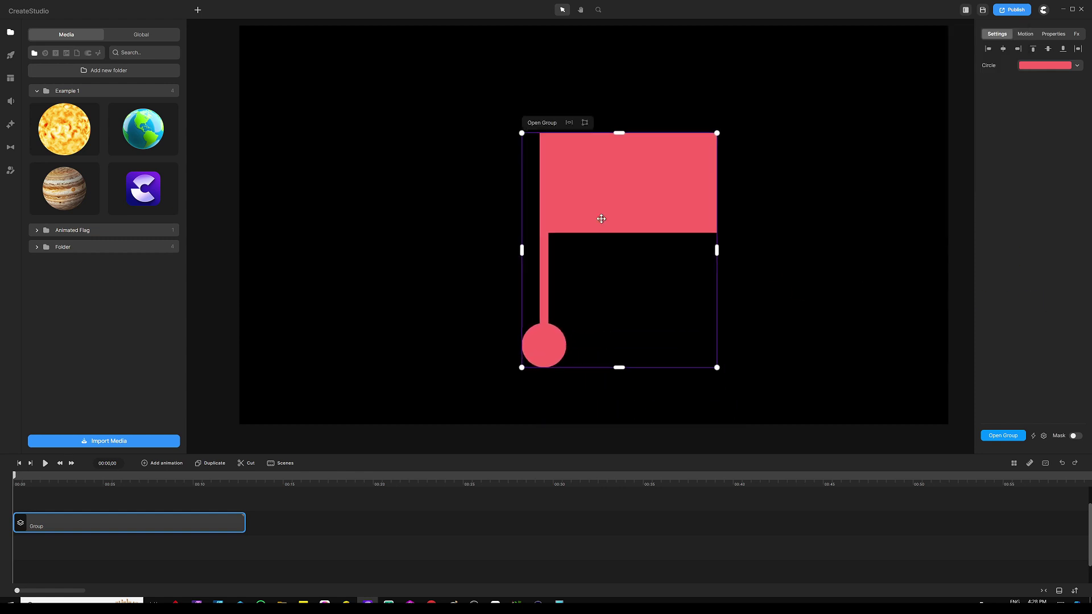
{"action": "left_click", "coordinate": [433, 547]}
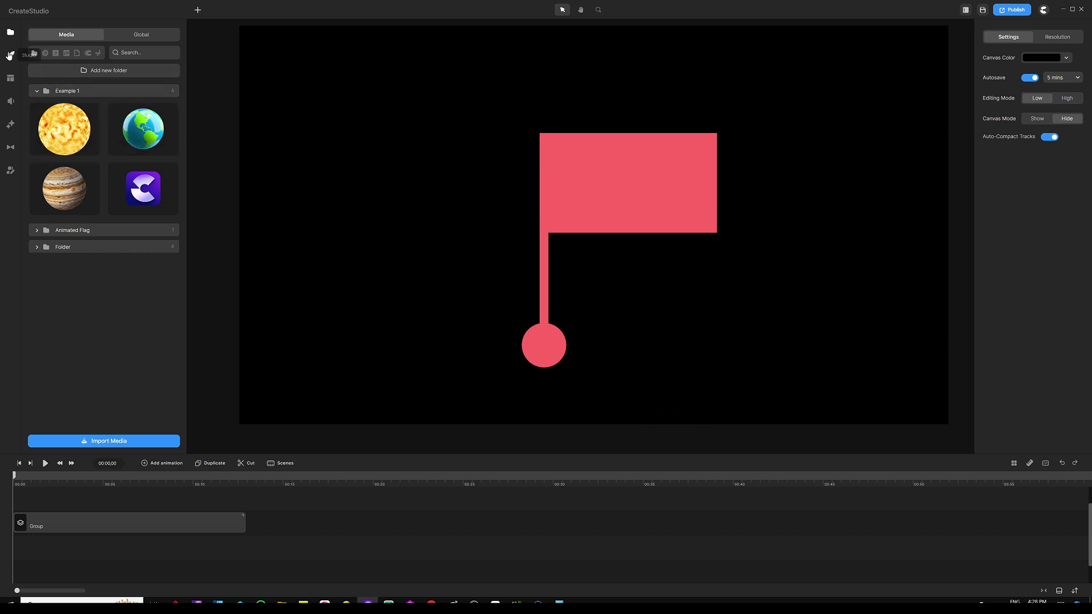
- Add the Toonies Animation logo from the Logo folder of the global media to the canvas
{"action": "left_click", "coordinate": [137, 36]}
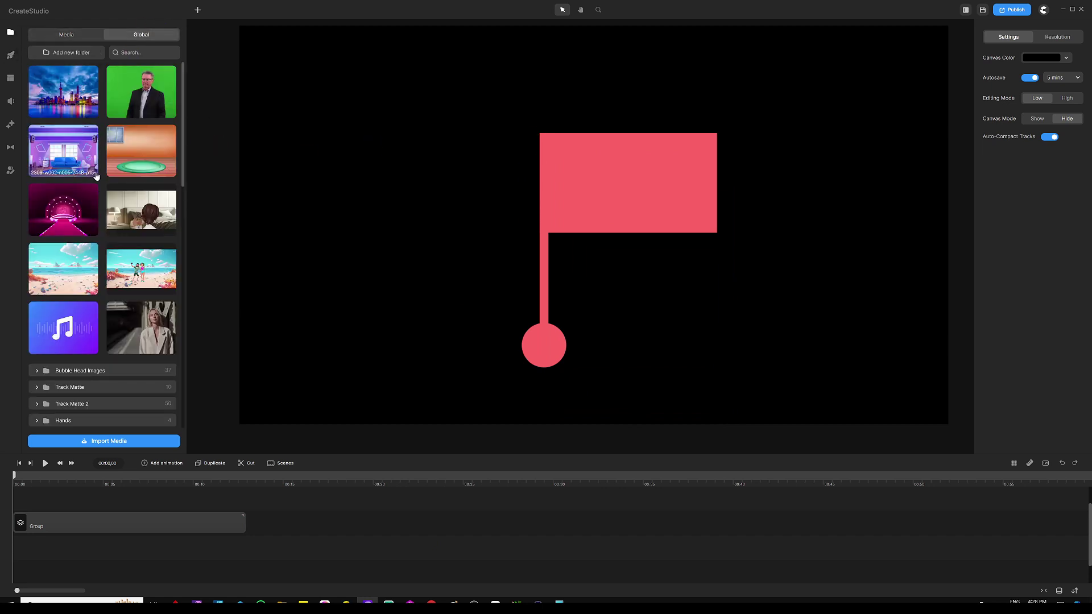
{"action": "scroll", "coordinate": [96, 176], "scroll_direction": "down", "scroll_amount": 10}
{"action": "left_click", "coordinate": [38, 225]}
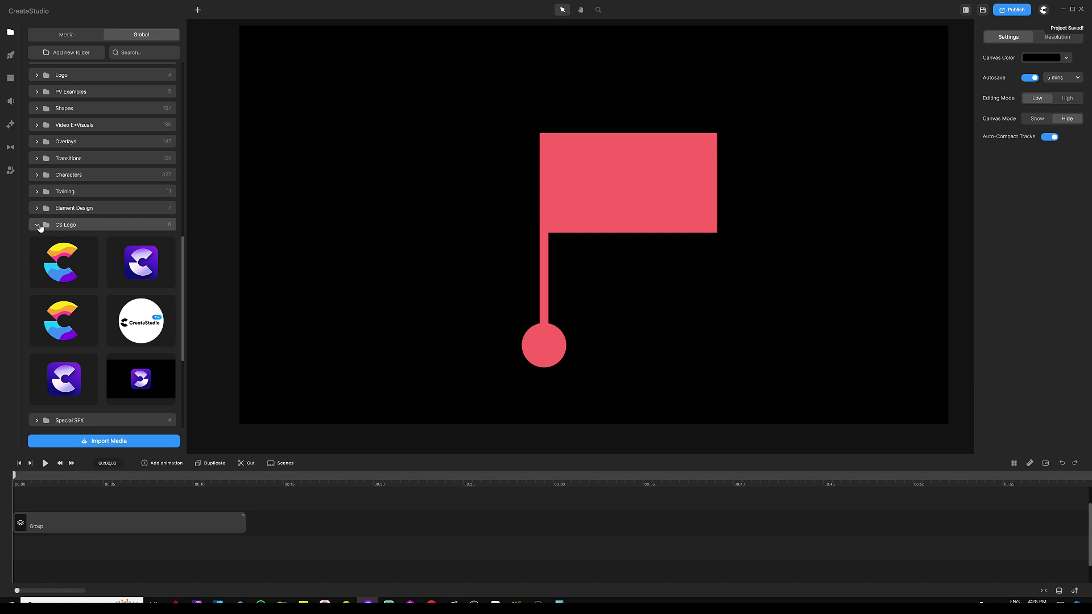
{"action": "left_click", "coordinate": [39, 226]}
{"action": "scroll", "coordinate": [95, 236], "scroll_direction": "up", "scroll_amount": 6}
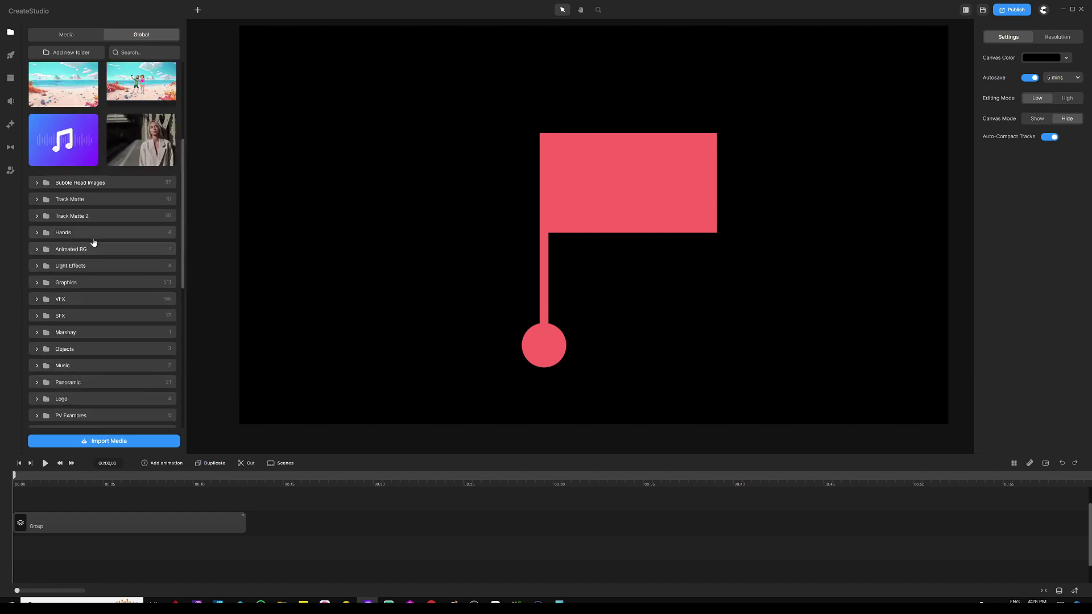
{"action": "left_click", "coordinate": [35, 404]}
{"action": "scroll", "coordinate": [63, 370], "scroll_direction": "down", "scroll_amount": 3}
{"action": "left_click_drag", "start_coordinate": [64, 265], "coordinate": [480, 209]}
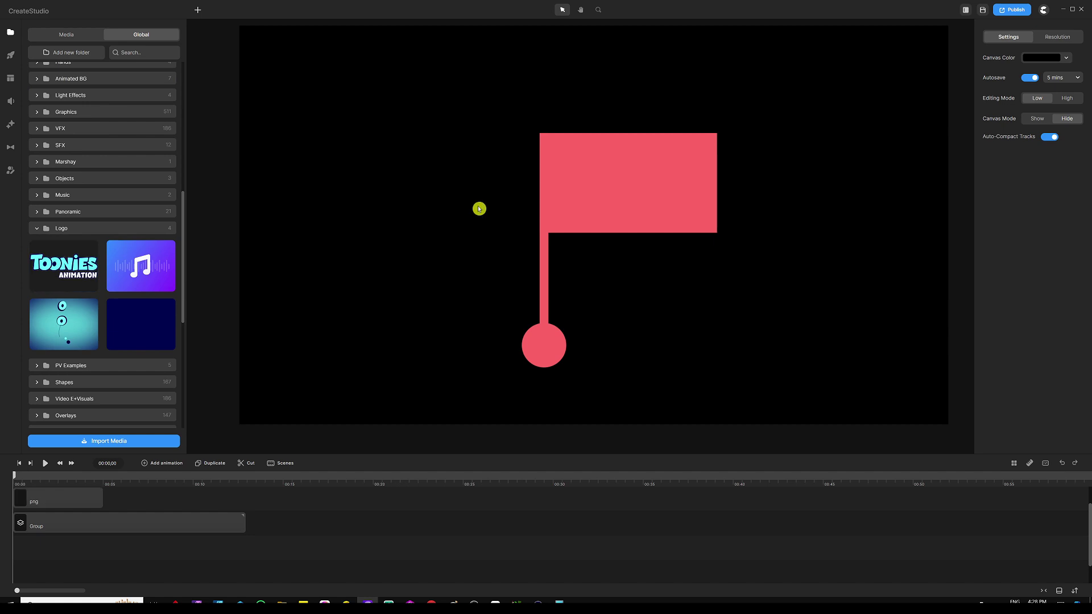
- Shrink the logo to 18% scale, place it on the flag, and extend its clip to match the group's
{"action": "left_click_drag", "start_coordinate": [878, 120], "coordinate": [663, 199]}
{"action": "left_click_drag", "start_coordinate": [607, 239], "coordinate": [641, 199]}
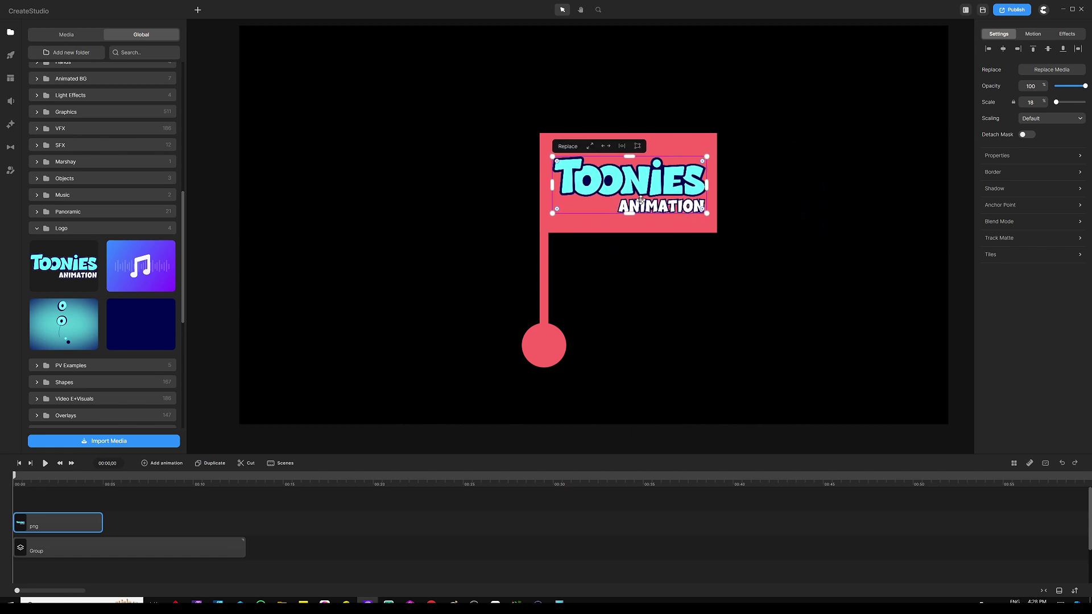
{"action": "left_click", "coordinate": [181, 534]}
{"action": "left_click_drag", "start_coordinate": [100, 522], "coordinate": [239, 528]}
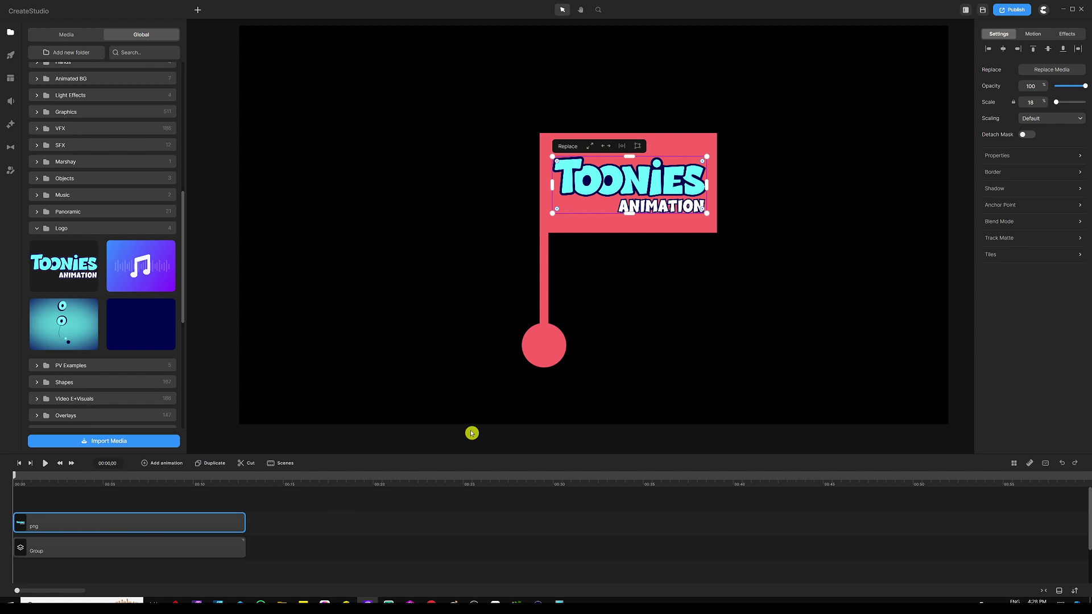
{"action": "left_click", "coordinate": [346, 533]}
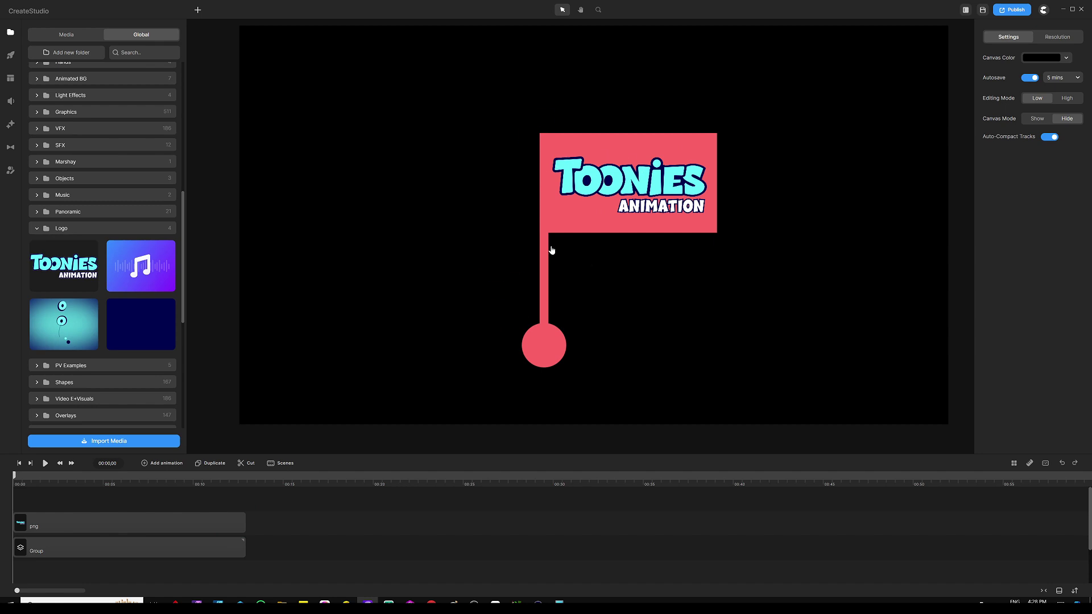
- Group the logo with the flag group
{"action": "left_click_drag", "start_coordinate": [258, 501], "coordinate": [163, 575]}
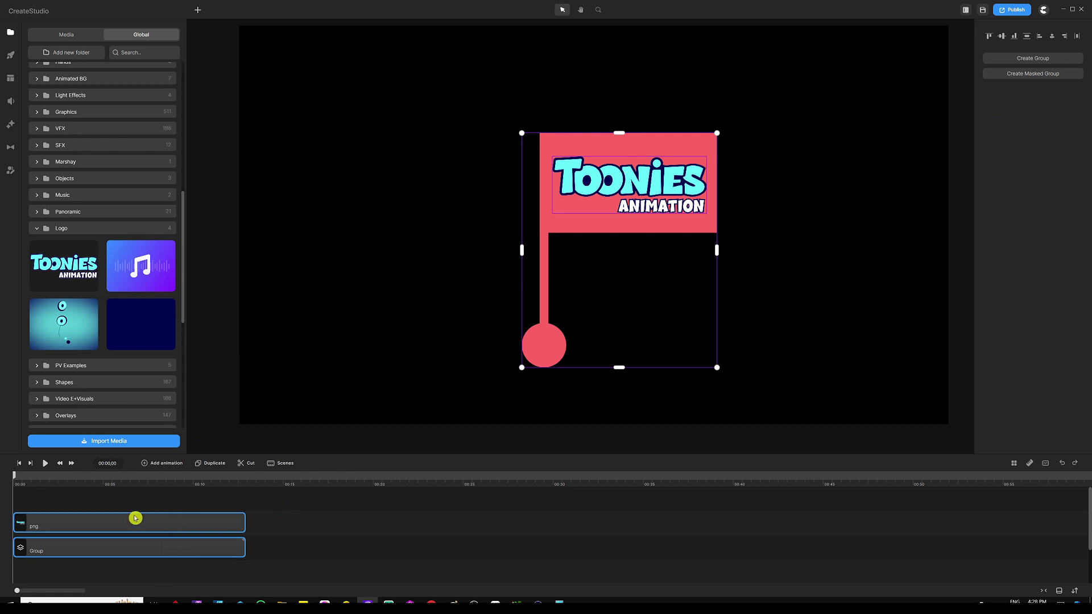
{"action": "right_click", "coordinate": [163, 548]}
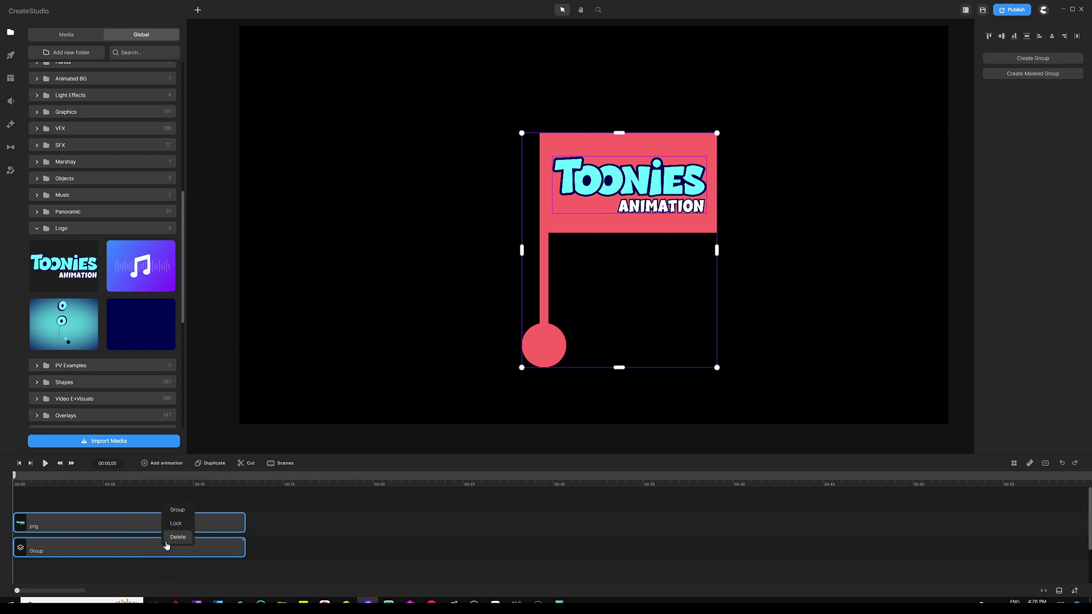
{"action": "left_click", "coordinate": [180, 513]}
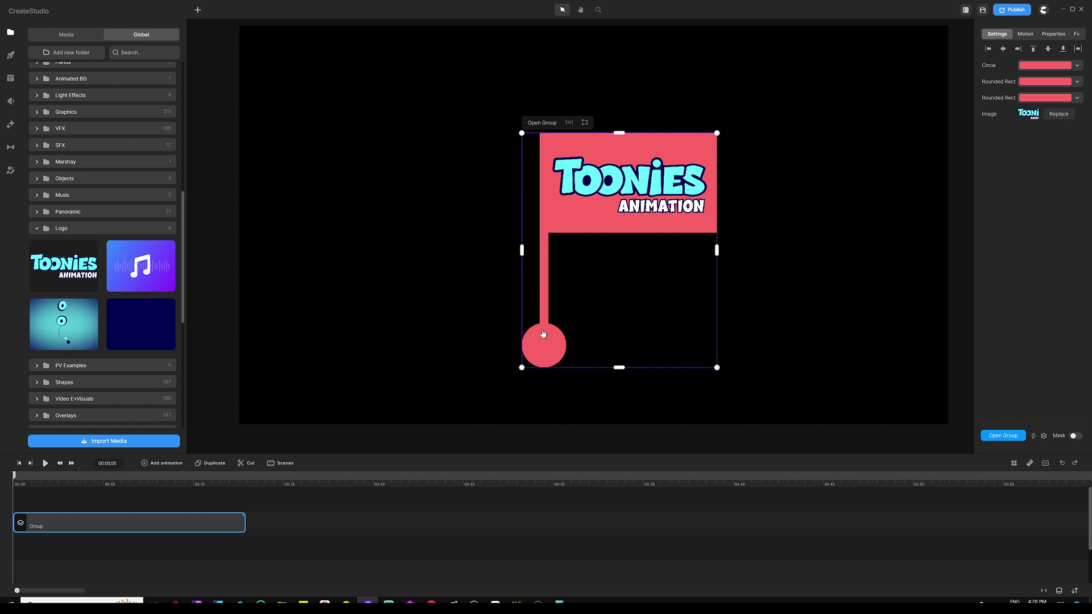
- Show the group's anchor point and move it to the bottom of the circle
{"action": "left_click", "coordinate": [1054, 34]}
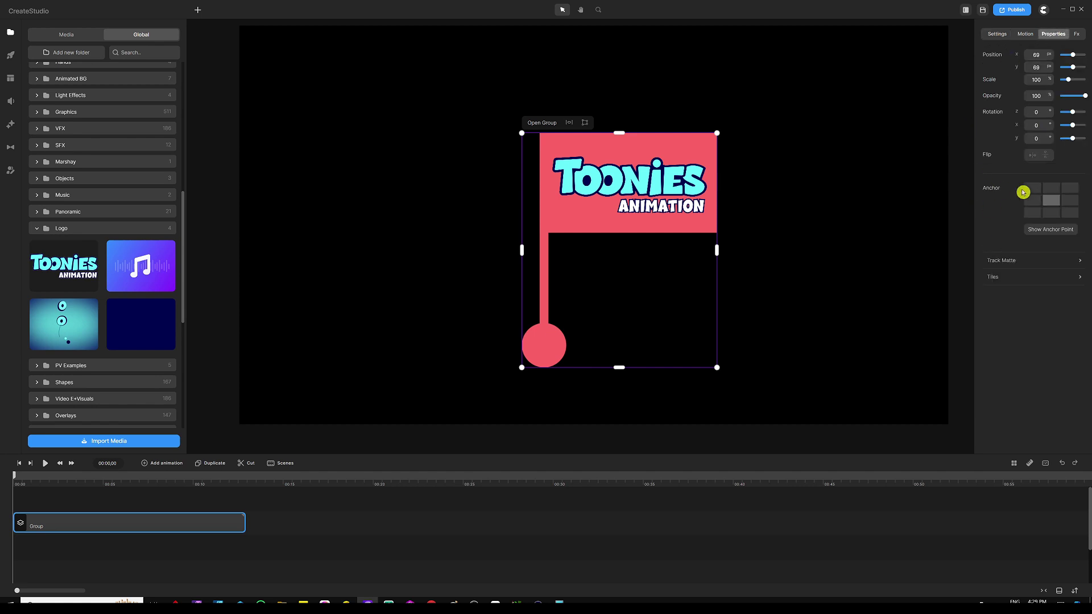
{"action": "left_click", "coordinate": [1051, 229]}
{"action": "mouse_move", "coordinate": [619, 252]}
{"action": "left_mouse_down"}
{"action": "mouse_move", "coordinate": [555, 324]}
{"action": "mouse_move", "coordinate": [545, 366]}
{"action": "left_mouse_up"}
{"action": "left_click_drag", "start_coordinate": [546, 369], "coordinate": [545, 367]}
- Apply the Swing rotation loop motion to the group
{"action": "left_click", "coordinate": [1026, 35]}
{"action": "left_click", "coordinate": [1067, 100]}
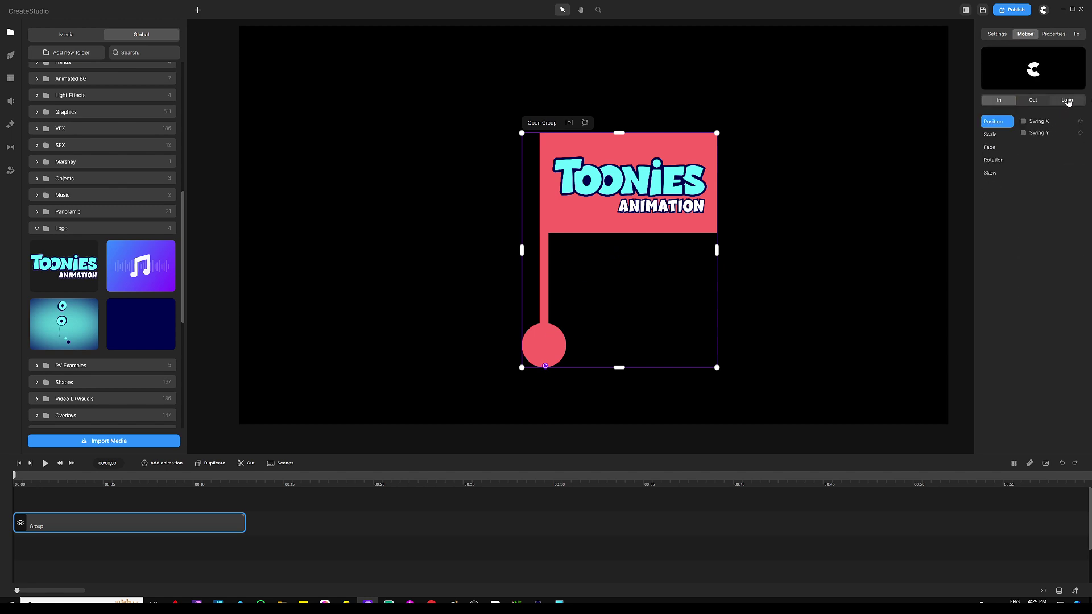
{"action": "left_click", "coordinate": [997, 161]}
{"action": "left_click", "coordinate": [996, 161]}
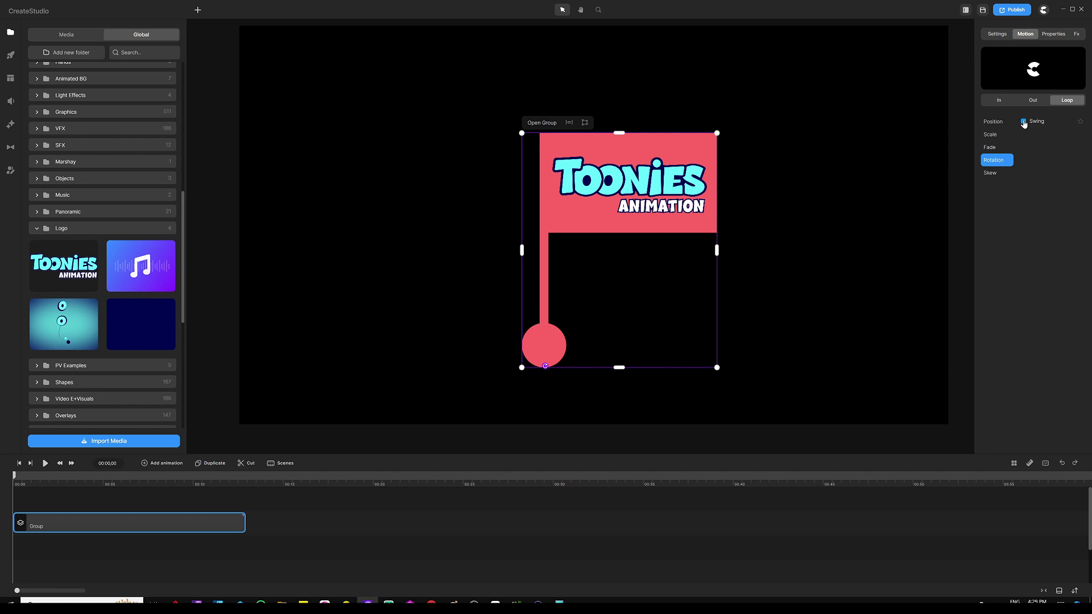
{"action": "left_click", "coordinate": [1024, 121]}
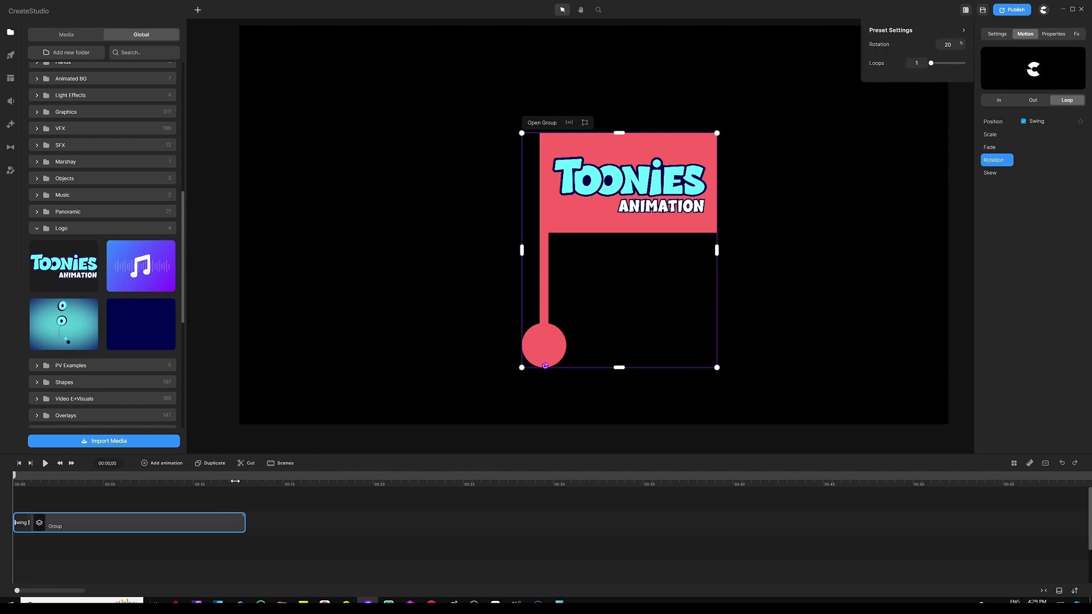
- Set the swing to 2 loops, stretch it across the whole clip, and play the animation
{"action": "left_click_drag", "start_coordinate": [930, 63], "coordinate": [933, 61]}
{"action": "left_click_drag", "start_coordinate": [29, 522], "coordinate": [243, 521]}
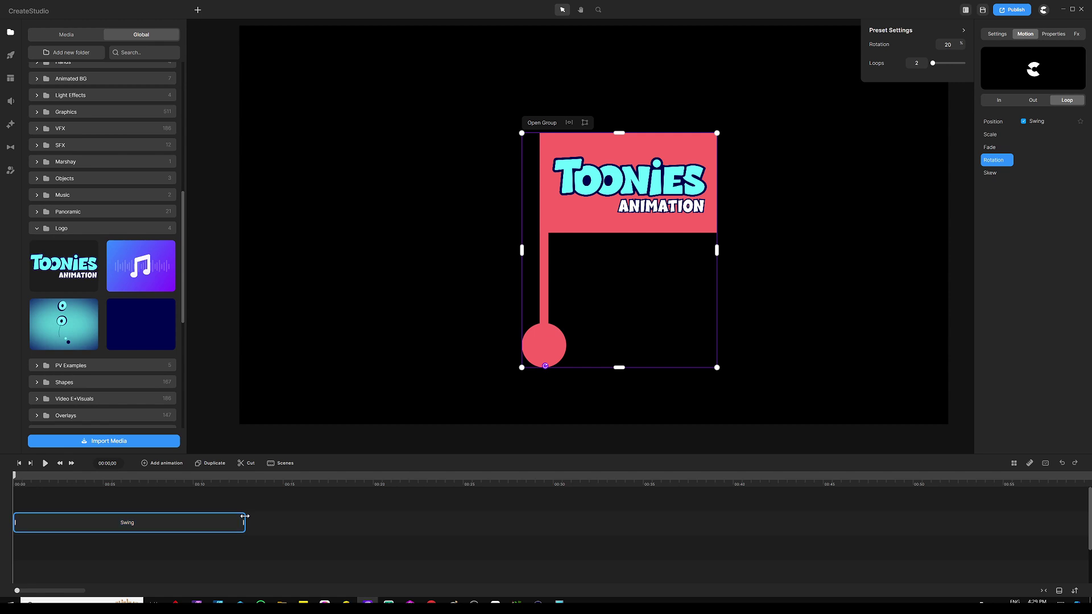
{"action": "left_click", "coordinate": [45, 463]}
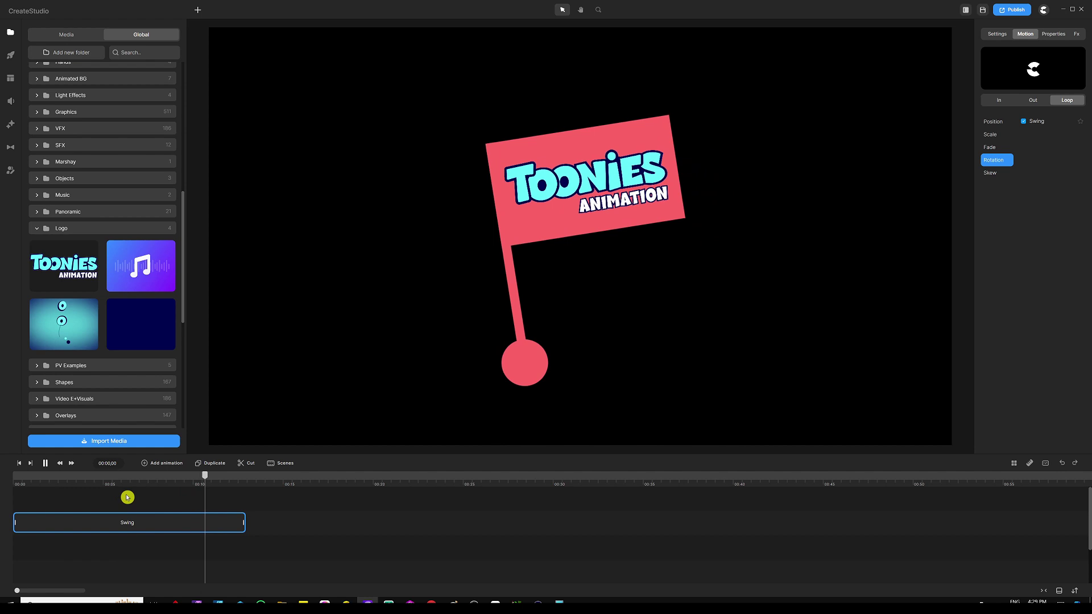
- Stop the playback, delete the flag group and return the playhead to the start of the timeline
{"action": "key", "text": "space"}
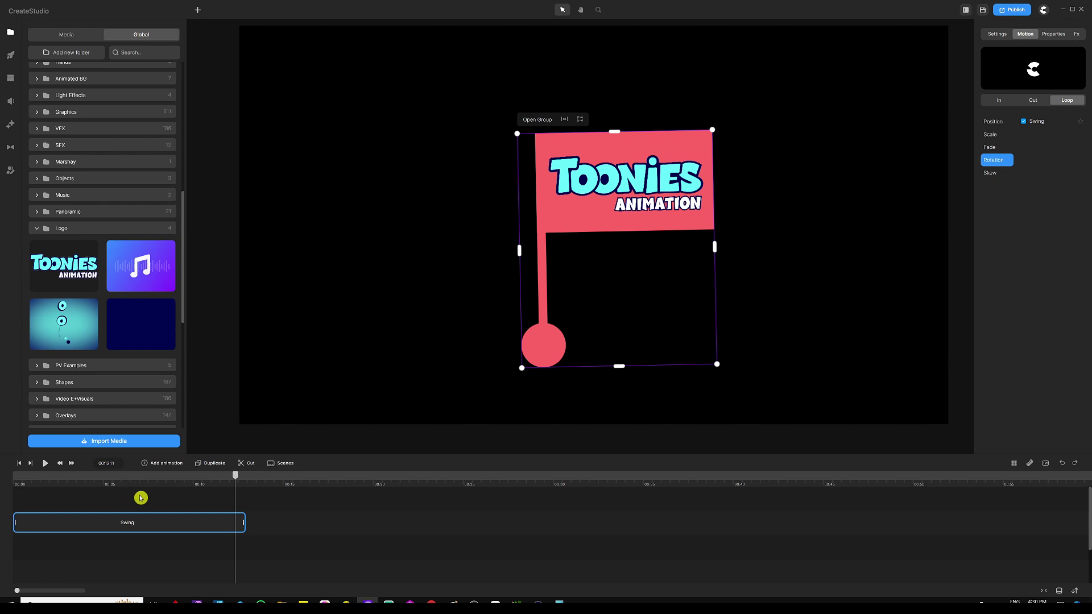
{"action": "left_click_drag", "start_coordinate": [252, 492], "coordinate": [161, 554]}
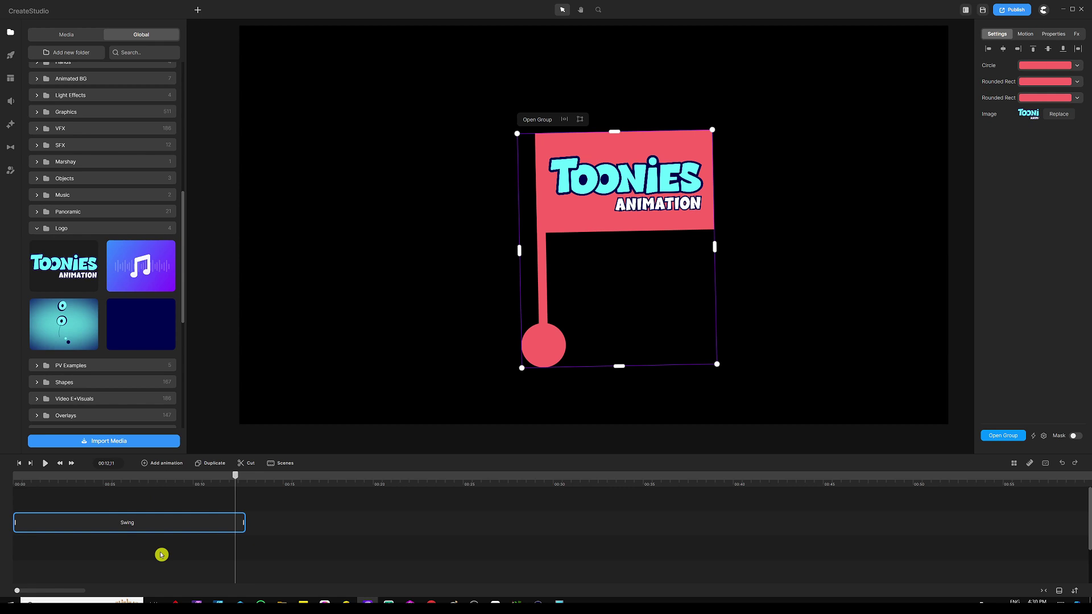
{"action": "key", "text": "Delete"}
{"action": "key", "text": "Home"}
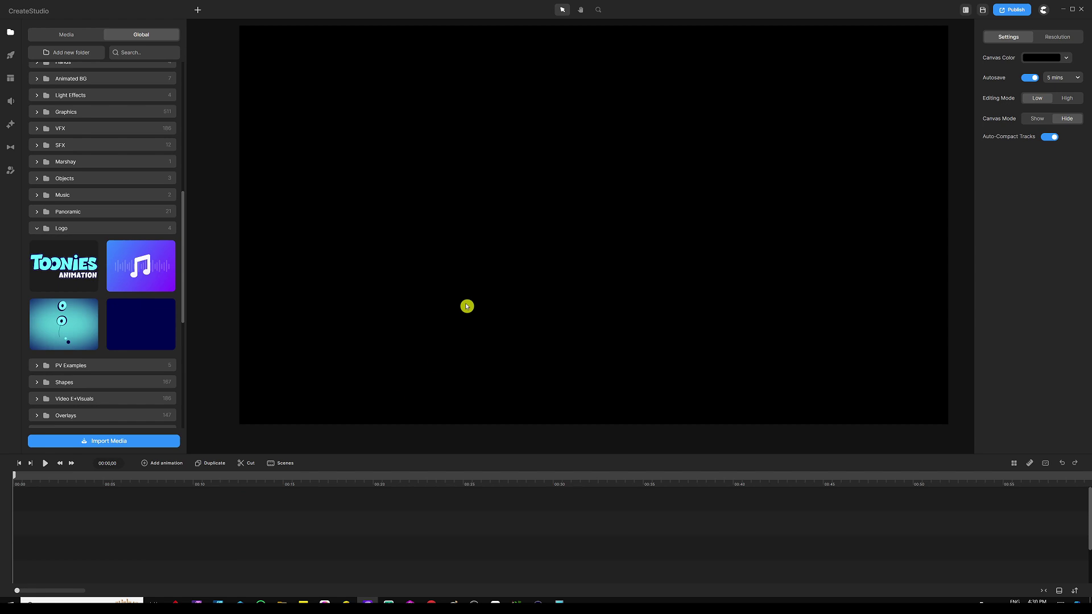
- Add a rounded rectangle, narrow it into a thin vertical bar and fill it with bright green from the favorite colors
{"action": "key", "text": "ctrl+v"}
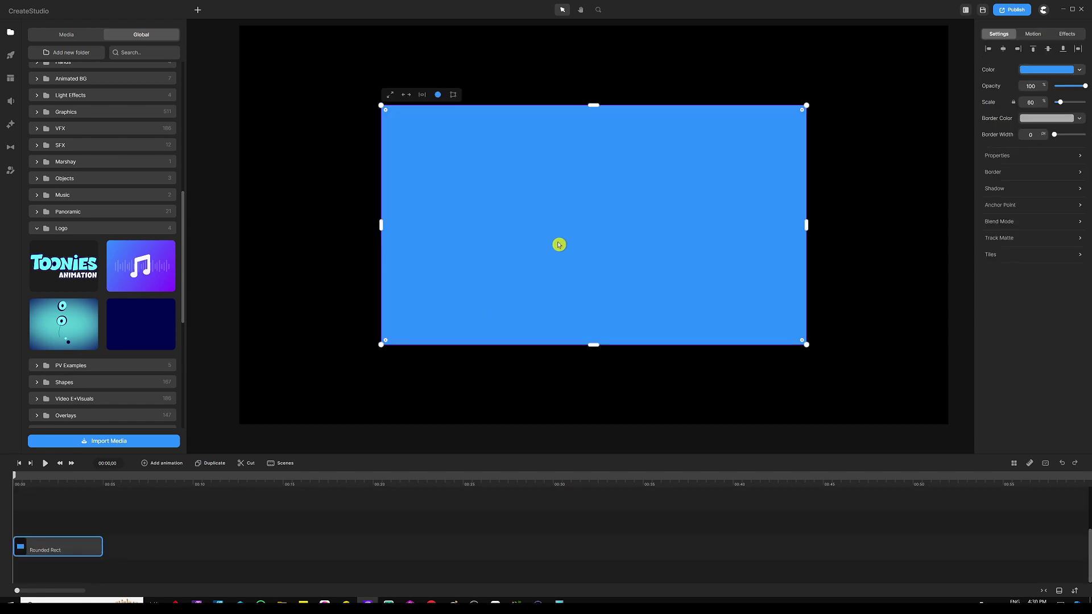
{"action": "left_click_drag", "start_coordinate": [807, 226], "coordinate": [599, 218]}
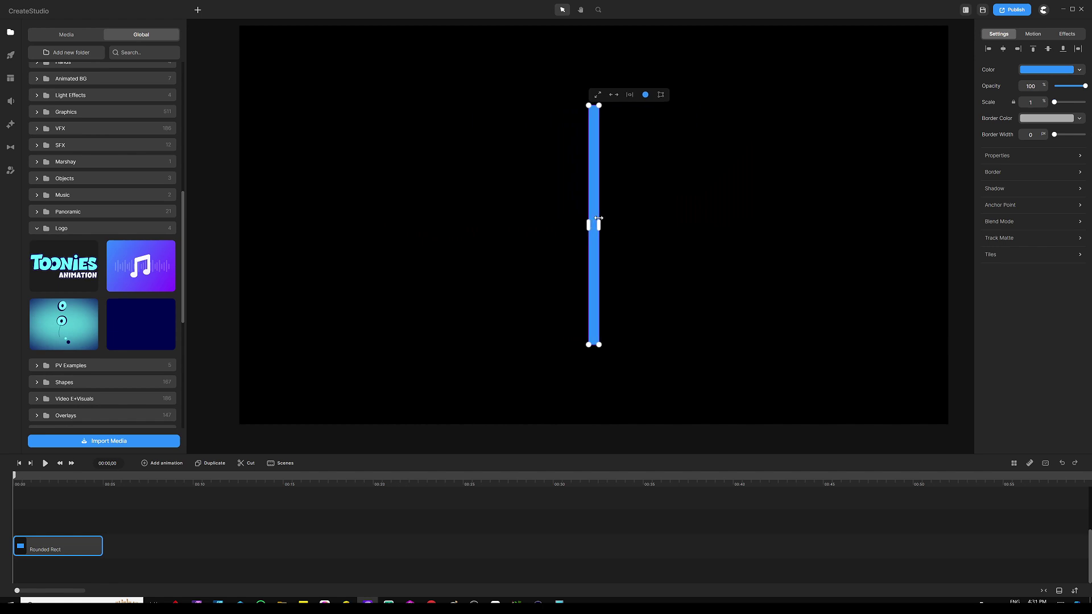
{"action": "left_click", "coordinate": [645, 95]}
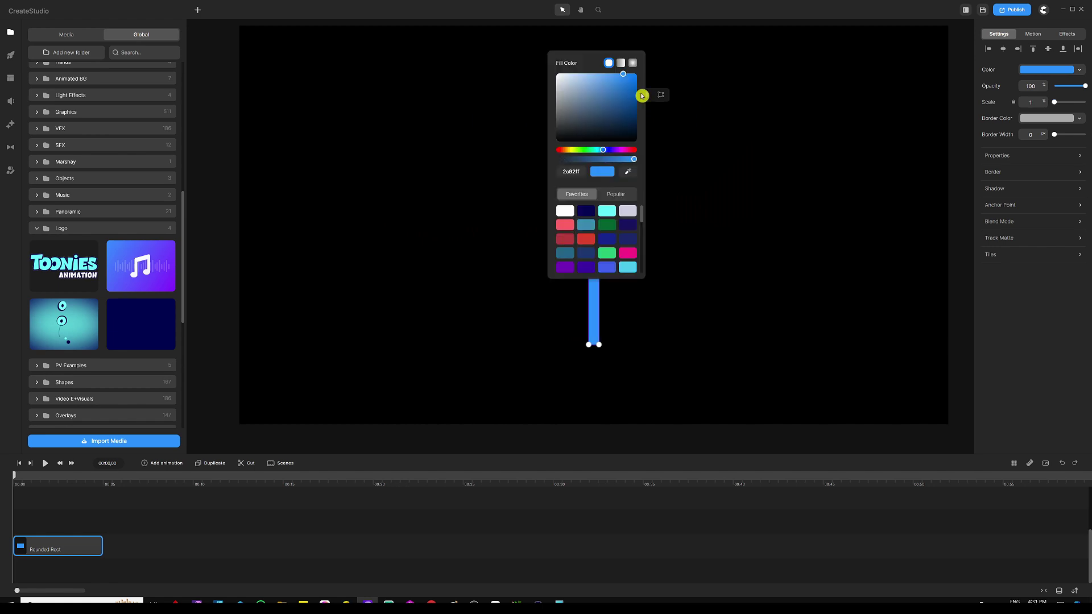
{"action": "left_click", "coordinate": [607, 253]}
{"action": "left_click", "coordinate": [661, 214]}
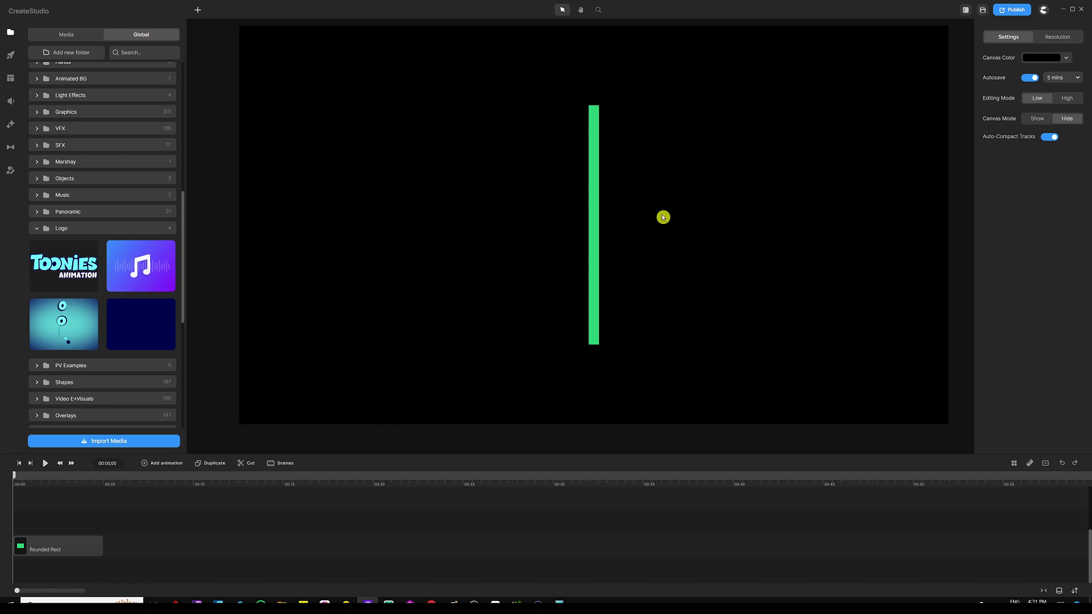
- Add a circle and fill it with the same bright green as the bar
{"action": "left_click", "coordinate": [595, 161]}
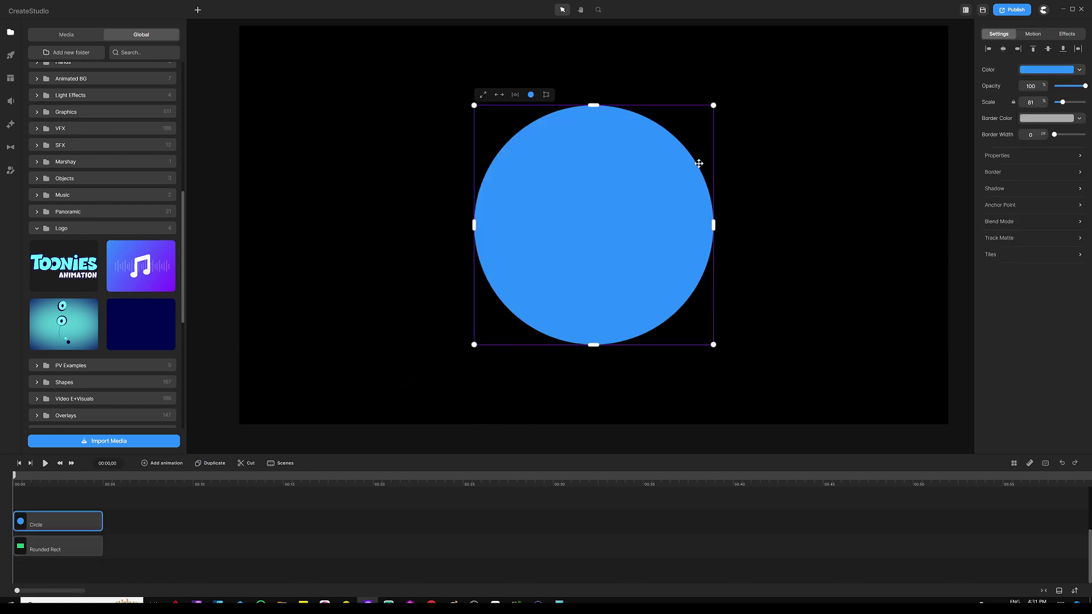
{"action": "left_click", "coordinate": [531, 95]}
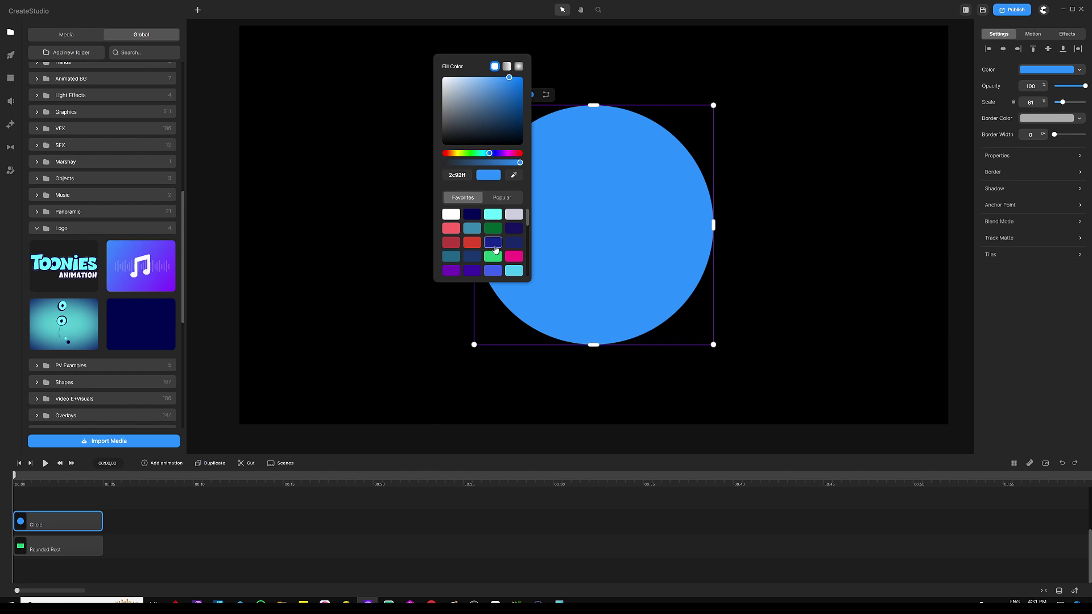
{"action": "left_click", "coordinate": [493, 257]}
{"action": "left_click", "coordinate": [723, 202]}
- Shrink the circle to about 28% scale and center it on the lower end of the bar
{"action": "left_click", "coordinate": [665, 197]}
{"action": "left_click_drag", "start_coordinate": [714, 105], "coordinate": [612, 207]}
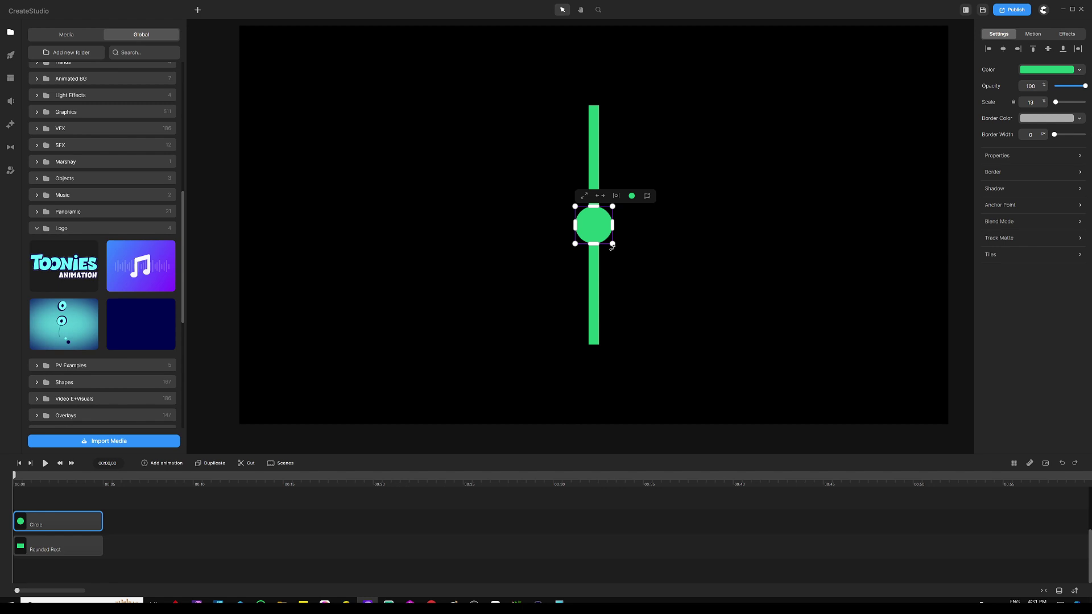
{"action": "left_click_drag", "start_coordinate": [613, 244], "coordinate": [595, 340]}
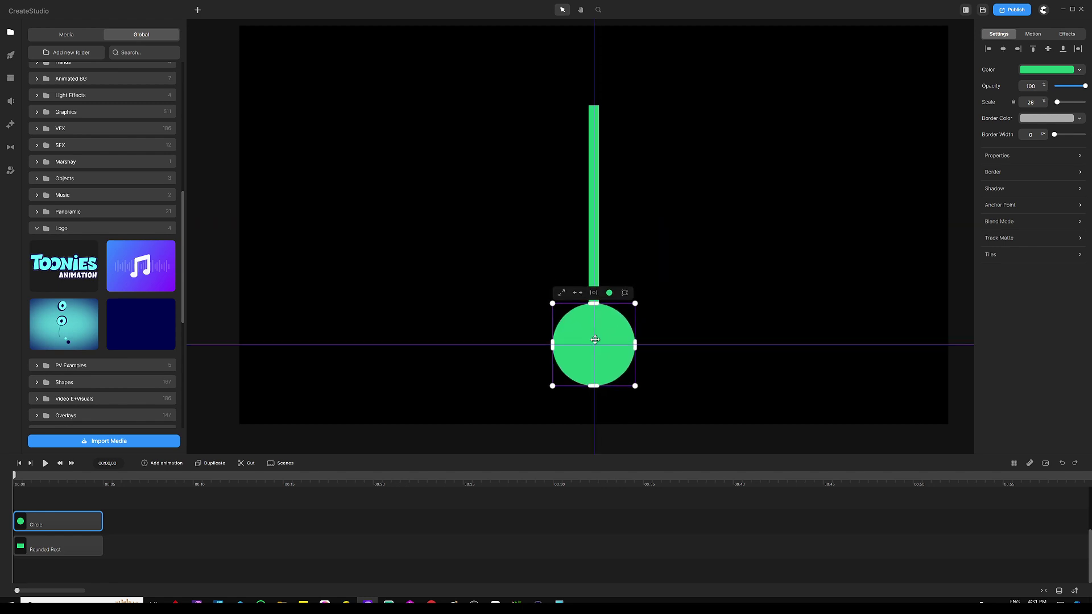
- Extend the circle and rectangle clips to about 15 seconds and select both of them
{"action": "left_click", "coordinate": [654, 195]}
{"action": "left_click_drag", "start_coordinate": [142, 513], "coordinate": [101, 519]}
{"action": "left_click_drag", "start_coordinate": [260, 518], "coordinate": [201, 549]}
{"action": "left_click", "coordinate": [470, 356]}
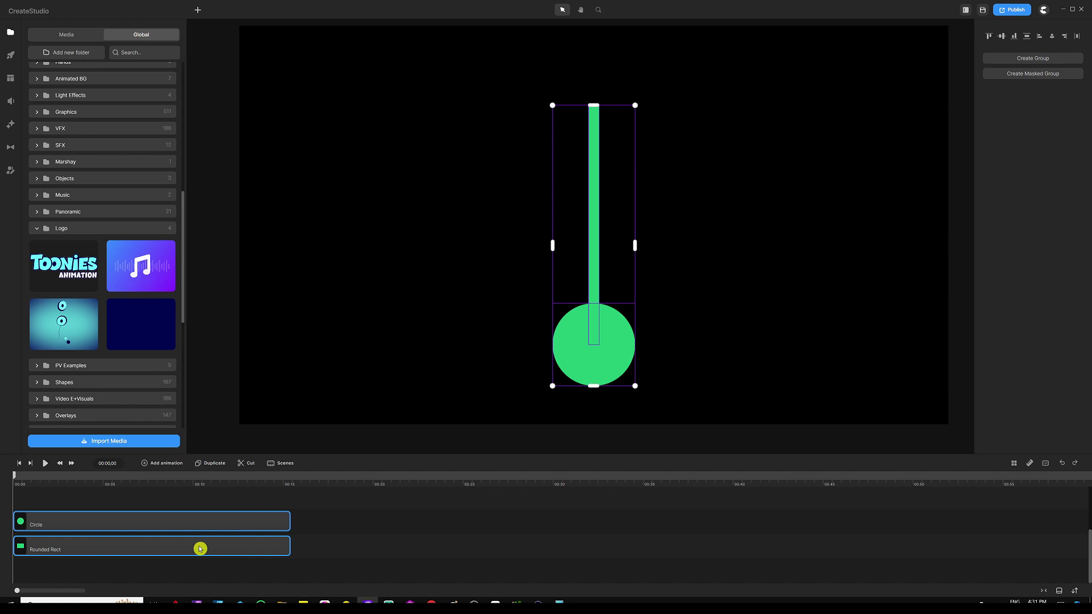
- Group the bar and circle, and move the group up to about Y -227 px so the bar's upper end passes the canvas edge
{"action": "right_click", "coordinate": [200, 549]}
{"action": "left_click", "coordinate": [215, 516]}
{"action": "left_click_drag", "start_coordinate": [569, 256], "coordinate": [588, 167]}
{"action": "left_click", "coordinate": [745, 209]}
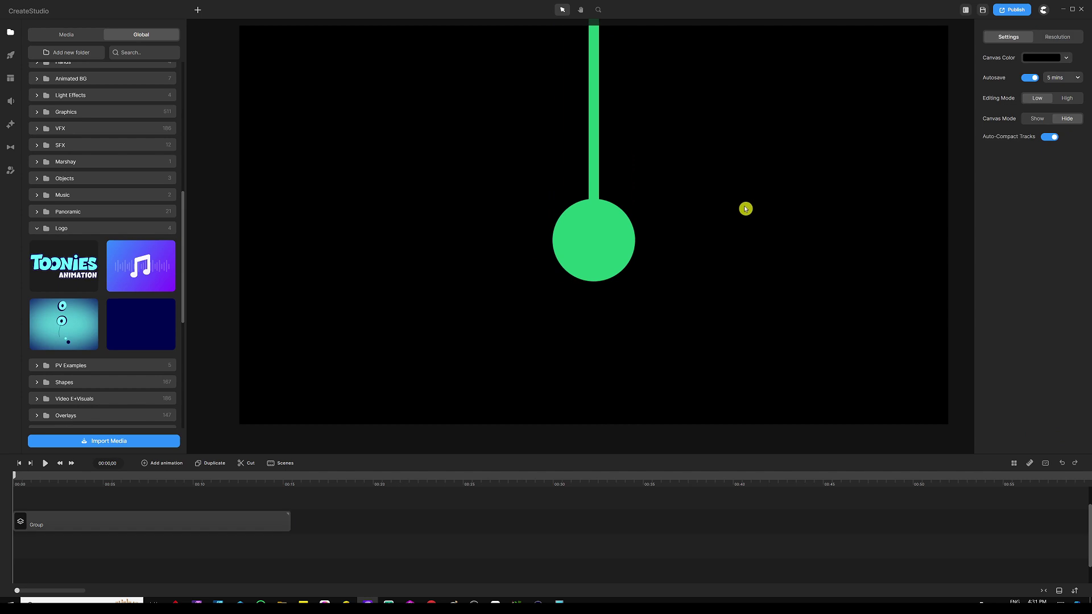
- Move the pendulum group's anchor point from its center to the upper end of the bar
{"action": "scroll", "coordinate": [530, 294], "scroll_direction": "down", "scroll_amount": 3}
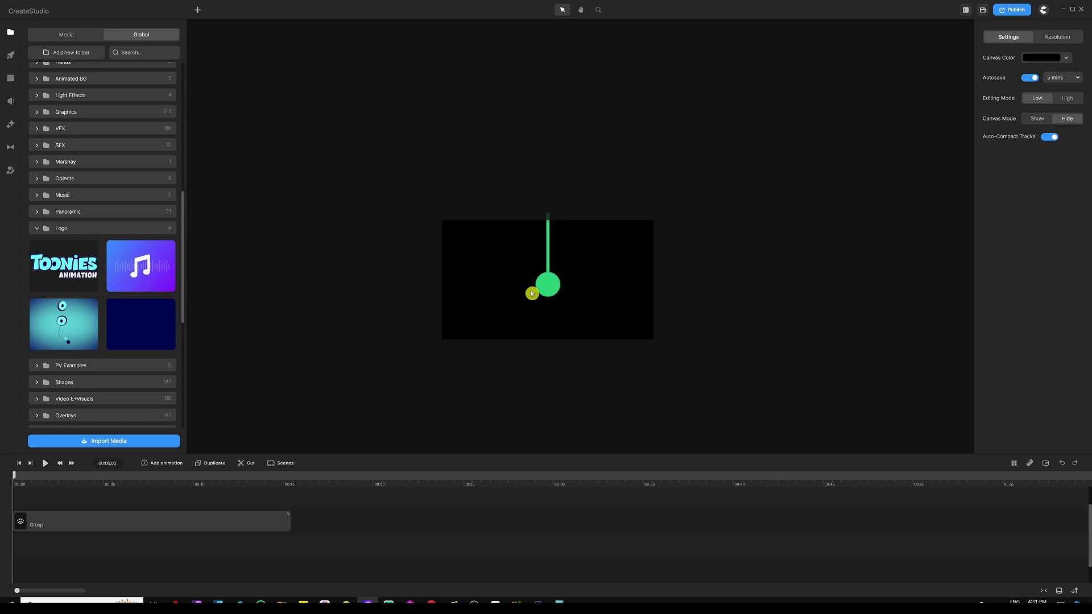
{"action": "scroll", "coordinate": [531, 294], "scroll_direction": "up", "scroll_amount": 3}
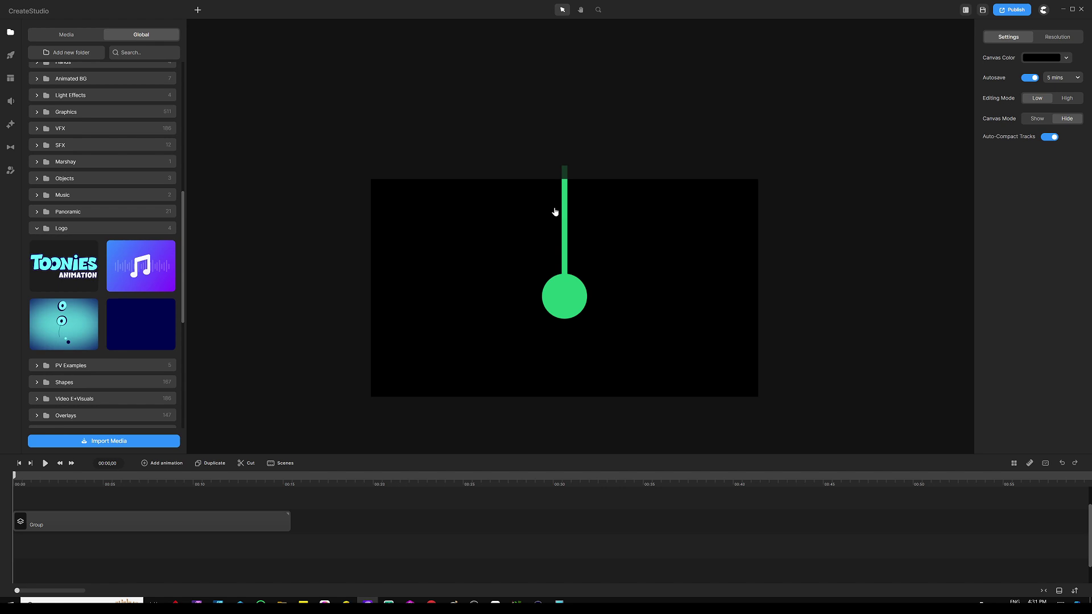
{"action": "left_click", "coordinate": [568, 284]}
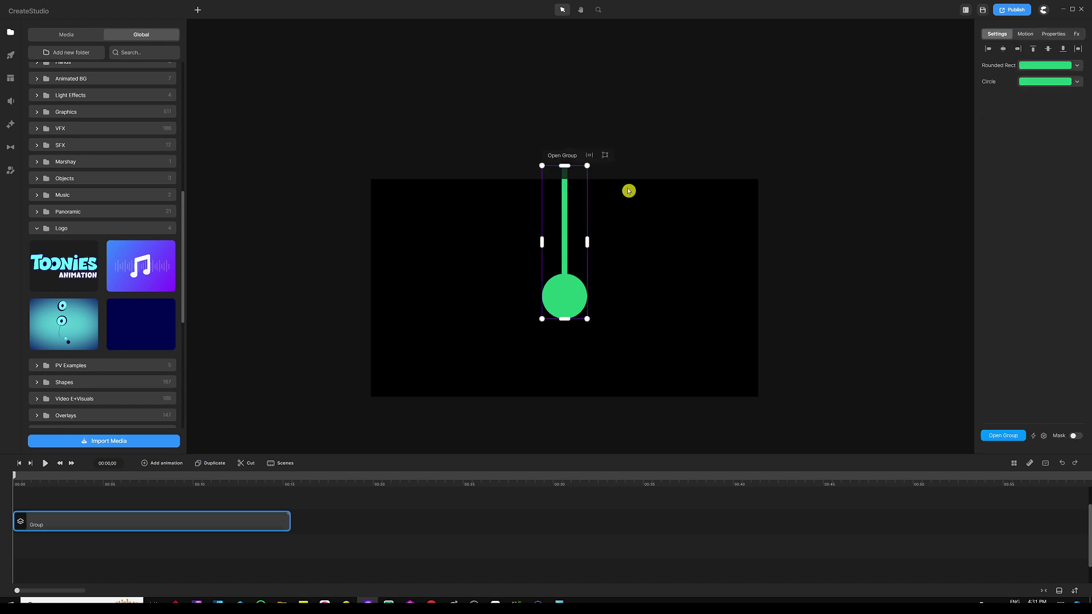
{"action": "left_click", "coordinate": [1055, 34]}
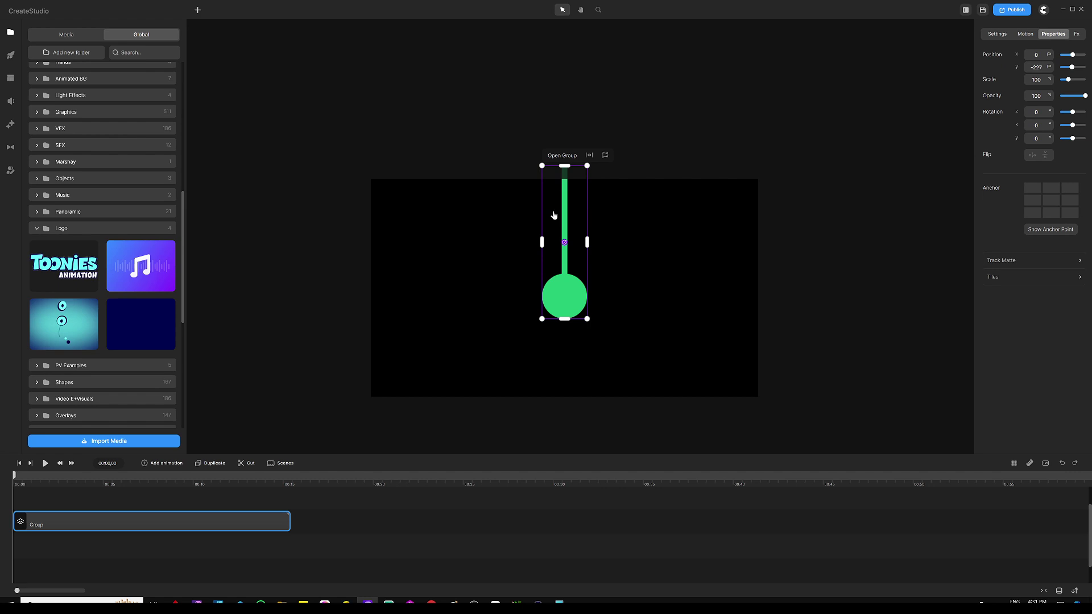
{"action": "left_click_drag", "start_coordinate": [564, 245], "coordinate": [566, 170]}
- Apply the Swing rotation loop motion to the pendulum group
{"action": "left_click", "coordinate": [1025, 34]}
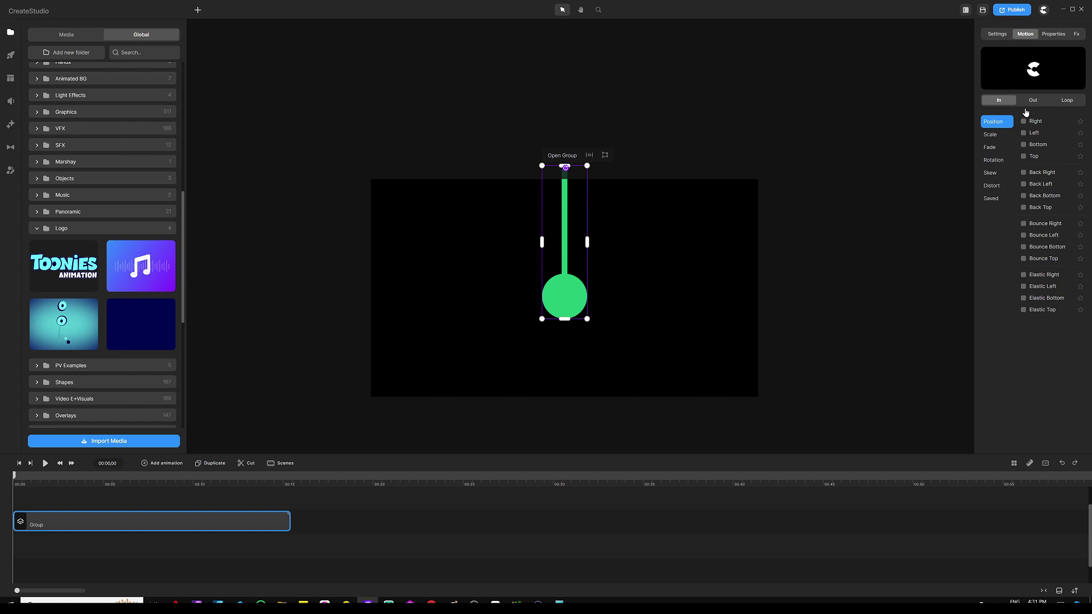
{"action": "left_click", "coordinate": [1067, 100]}
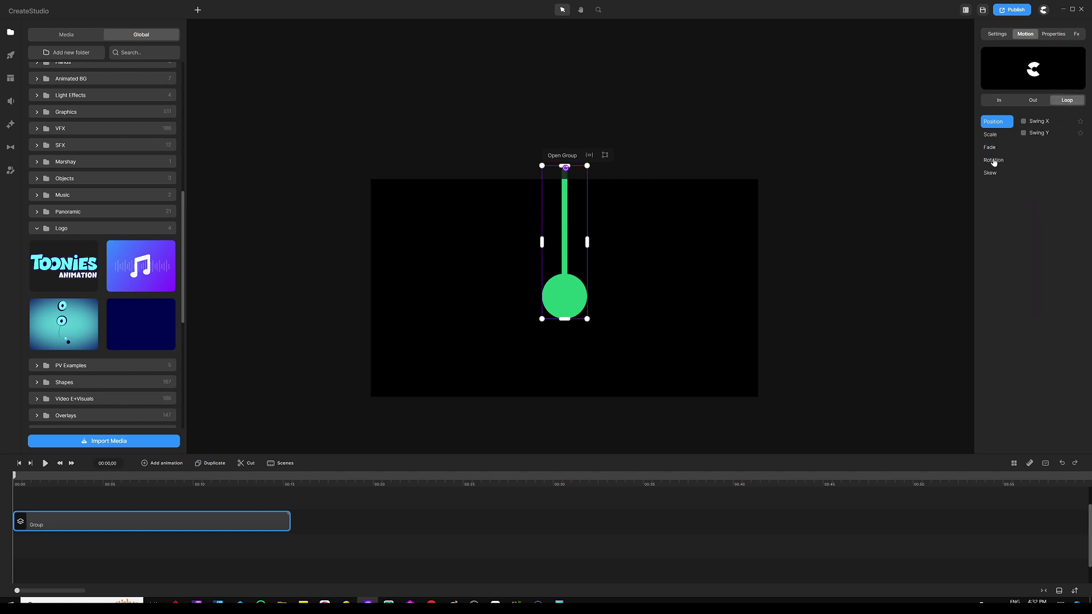
{"action": "left_click", "coordinate": [992, 160]}
{"action": "left_click", "coordinate": [1024, 122]}
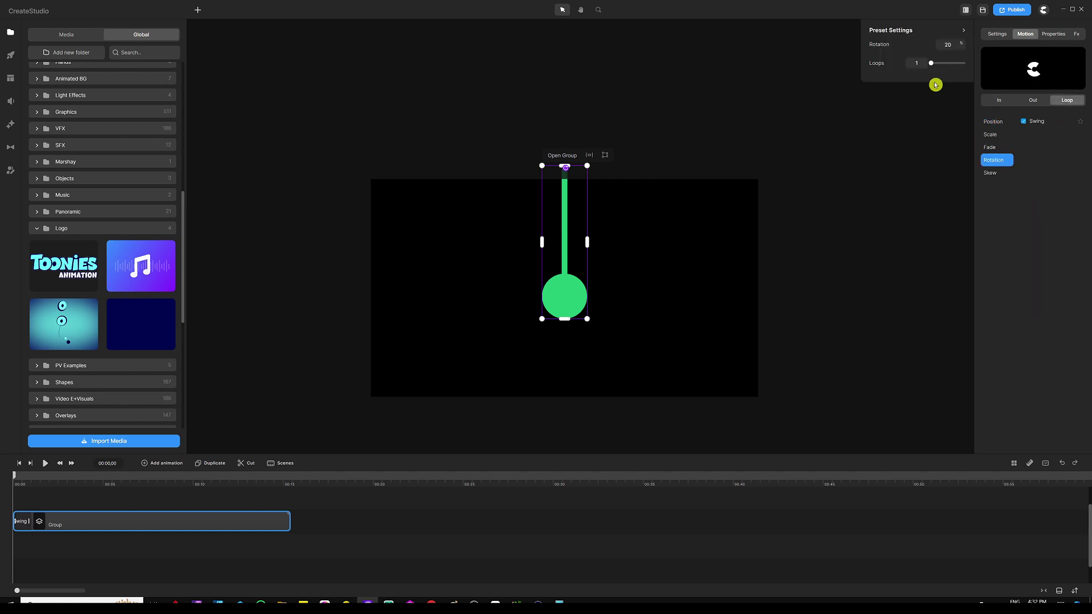
- Set the swing to 4 loops with a rotation of 41, and stretch it across the whole group clip
{"action": "left_click_drag", "start_coordinate": [931, 63], "coordinate": [939, 63]}
{"action": "left_click_drag", "start_coordinate": [964, 43], "coordinate": [970, 45]}
{"action": "left_click", "coordinate": [25, 521]}
{"action": "left_click_drag", "start_coordinate": [27, 521], "coordinate": [286, 520]}
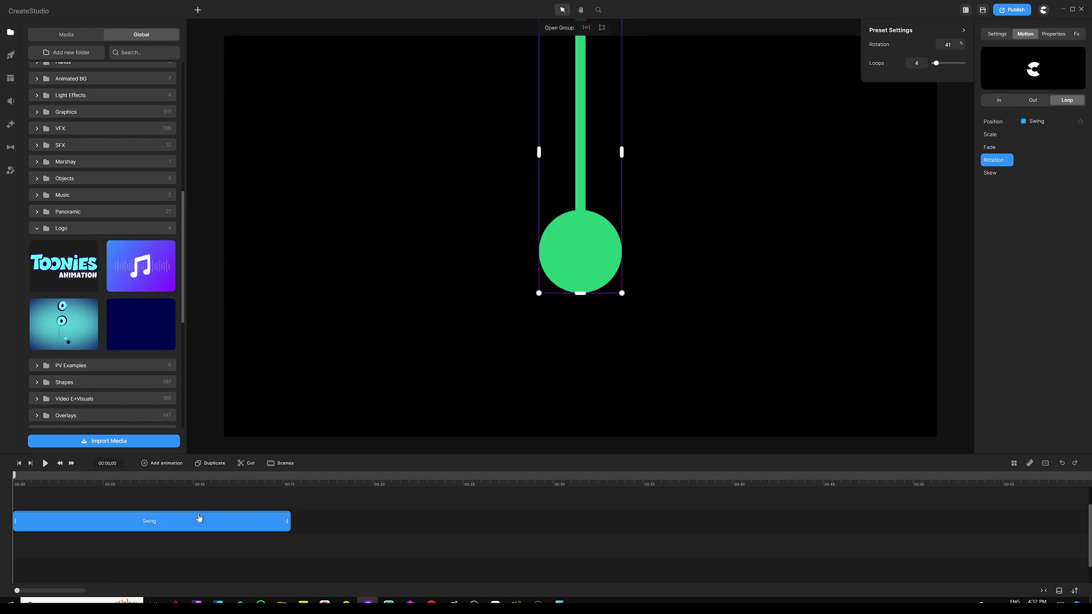
- Play the pendulum animation, replay it from the start with the group deselected, and pause it
{"action": "left_click", "coordinate": [45, 463]}
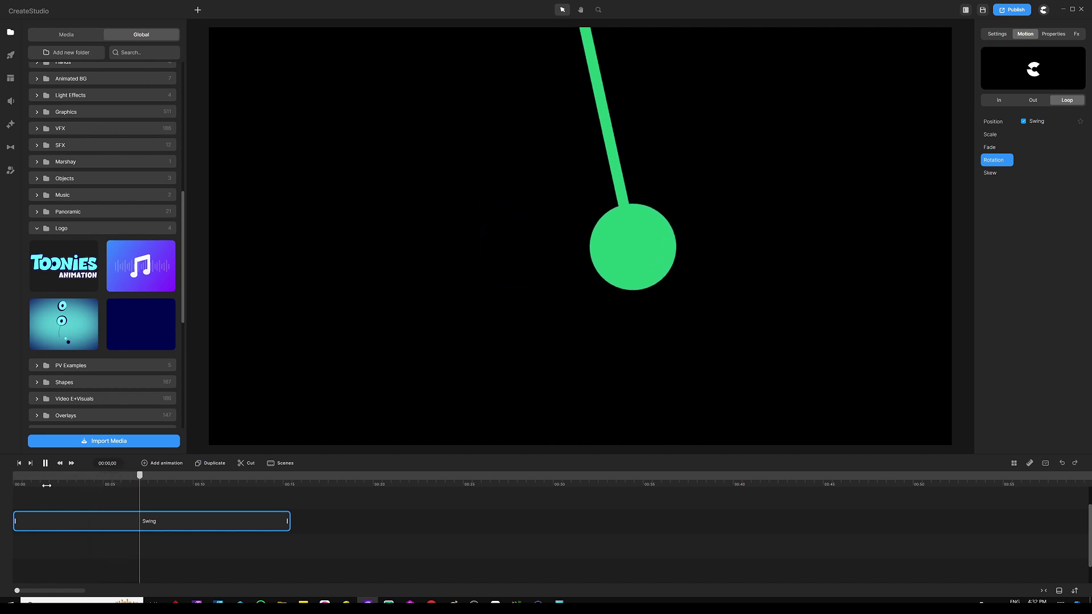
{"action": "key", "text": "space"}
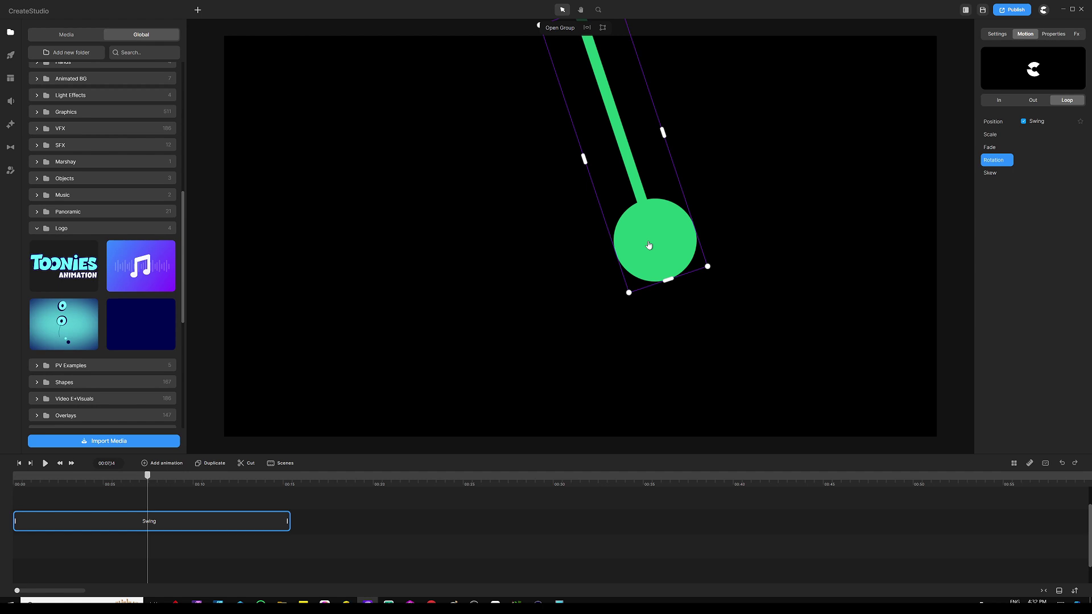
{"action": "left_click", "coordinate": [20, 463]}
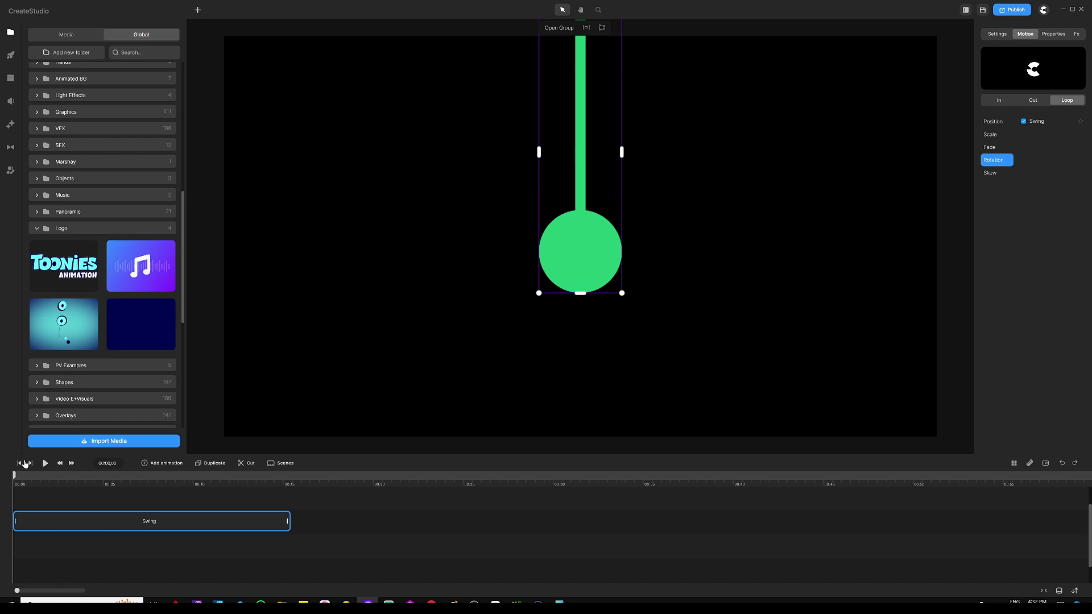
{"action": "left_click", "coordinate": [50, 496]}
{"action": "left_click", "coordinate": [44, 464]}
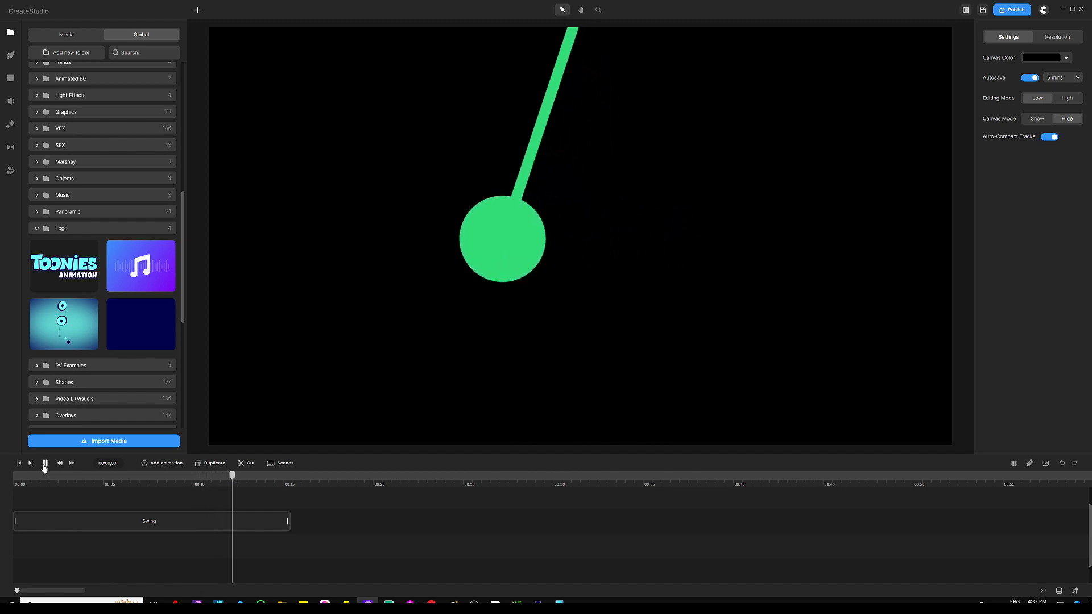
{"action": "left_click", "coordinate": [44, 465]}
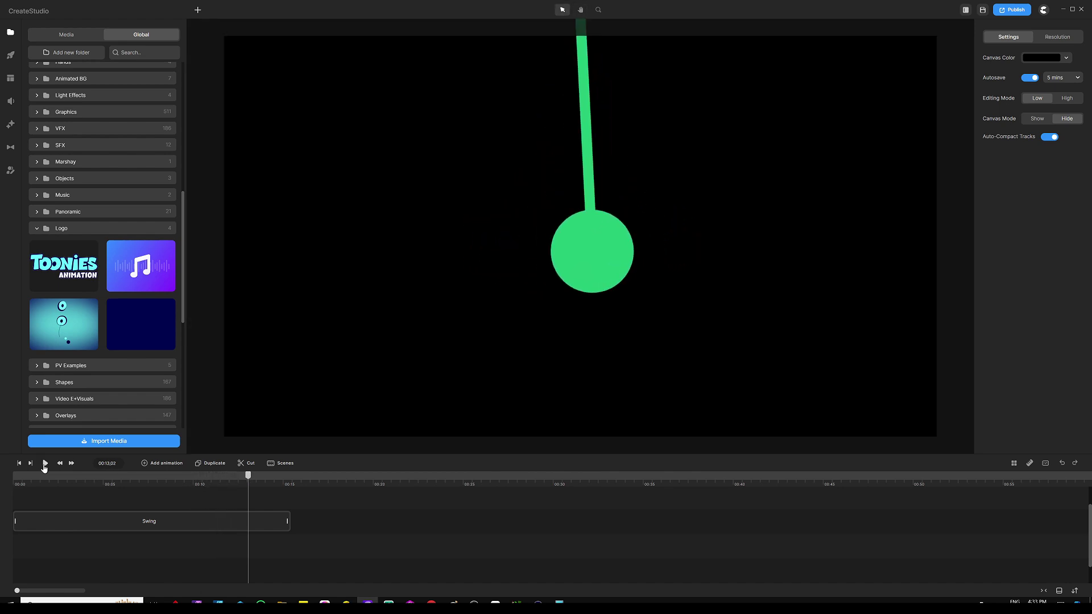